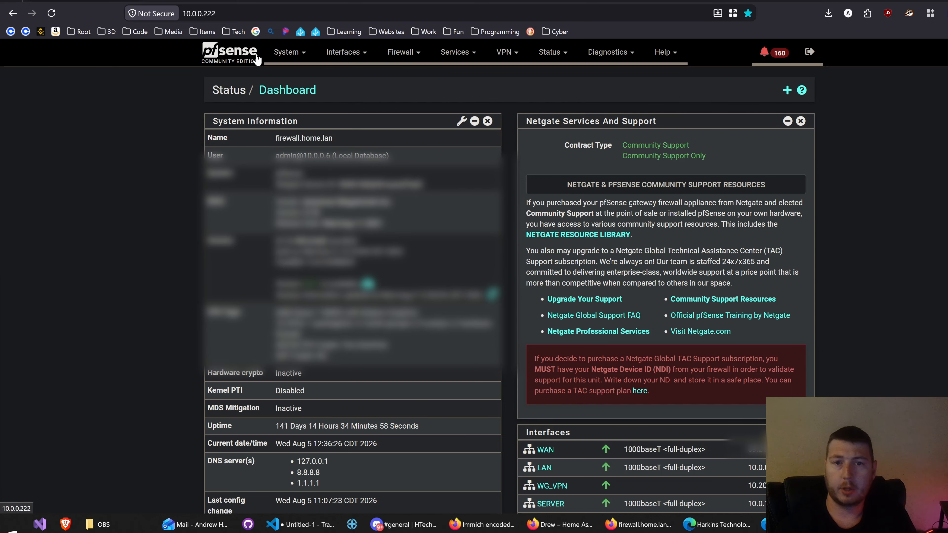
Step: Start a new VLAN in the interface assignments area and set its VLAN tag to 50
{"action": "left_click", "coordinate": [365, 56]}
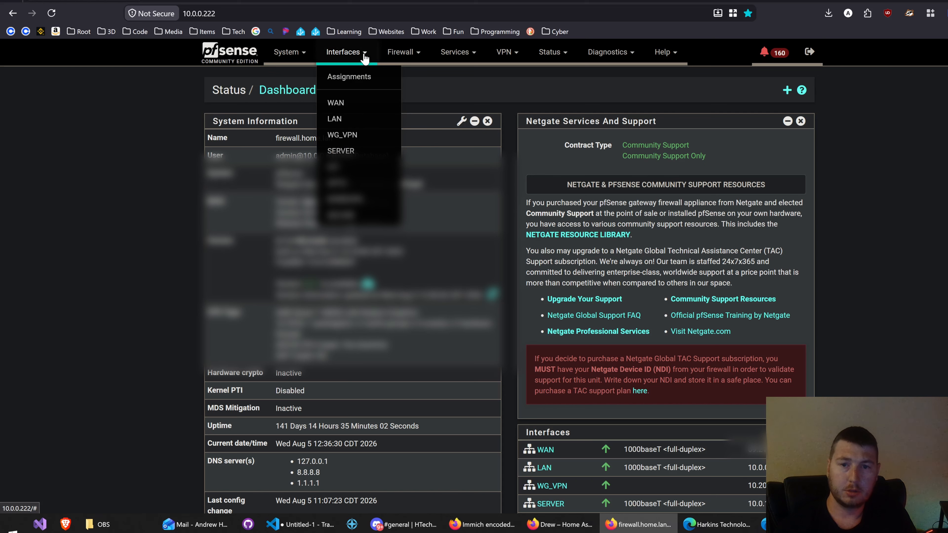
{"action": "left_click", "coordinate": [351, 77]}
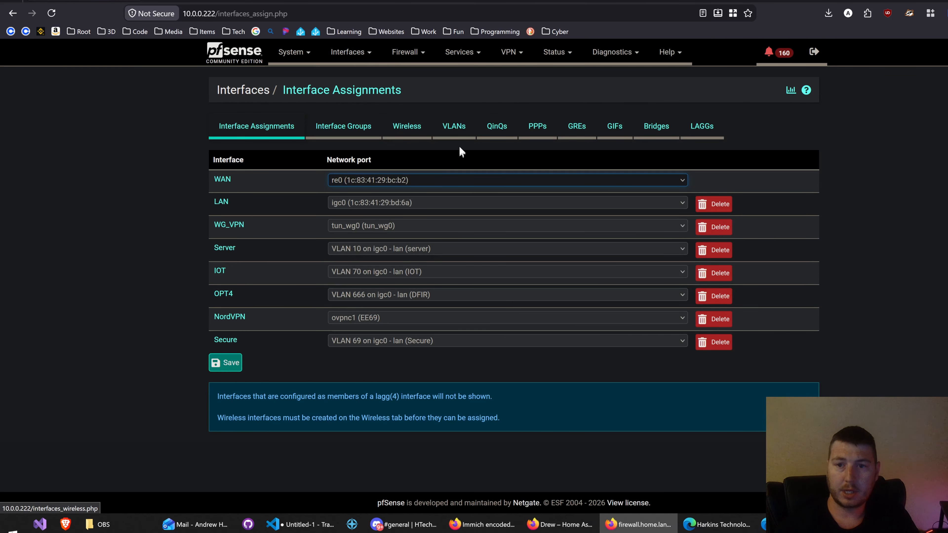
{"action": "left_click", "coordinate": [454, 127]}
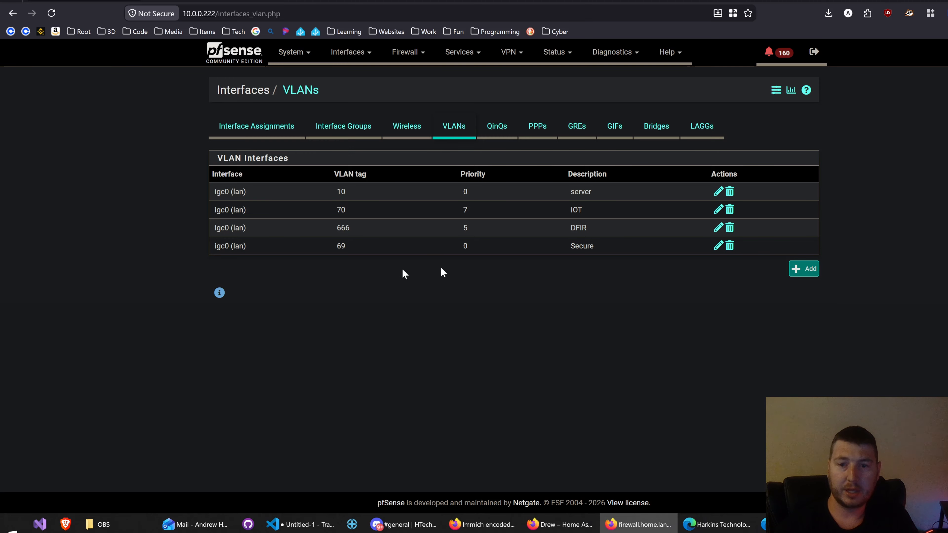
{"action": "left_click", "coordinate": [806, 270]}
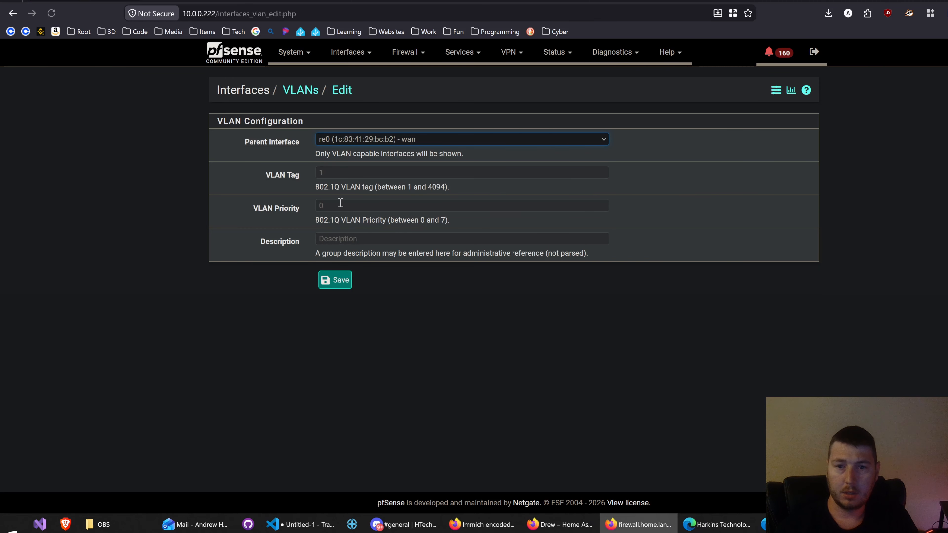
{"action": "left_click", "coordinate": [347, 169]}
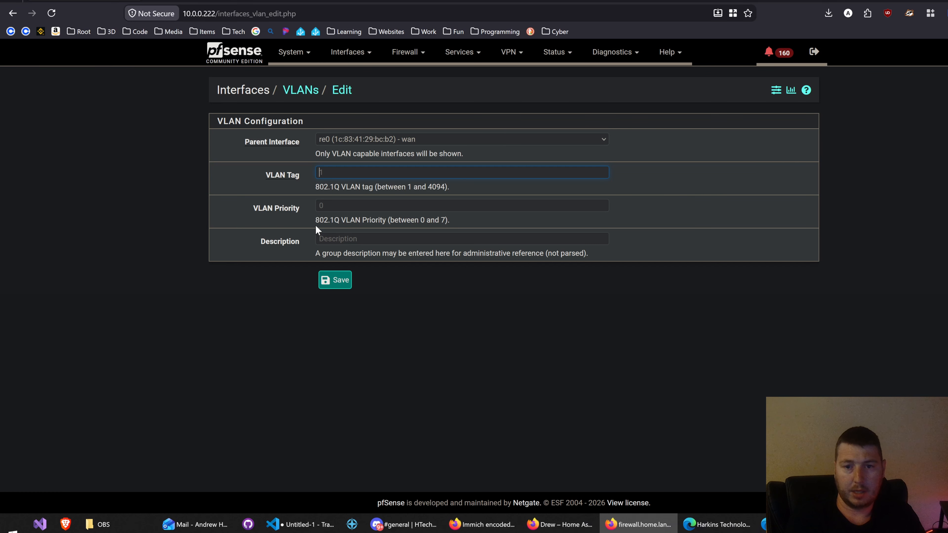
{"action": "type", "text": "50"}
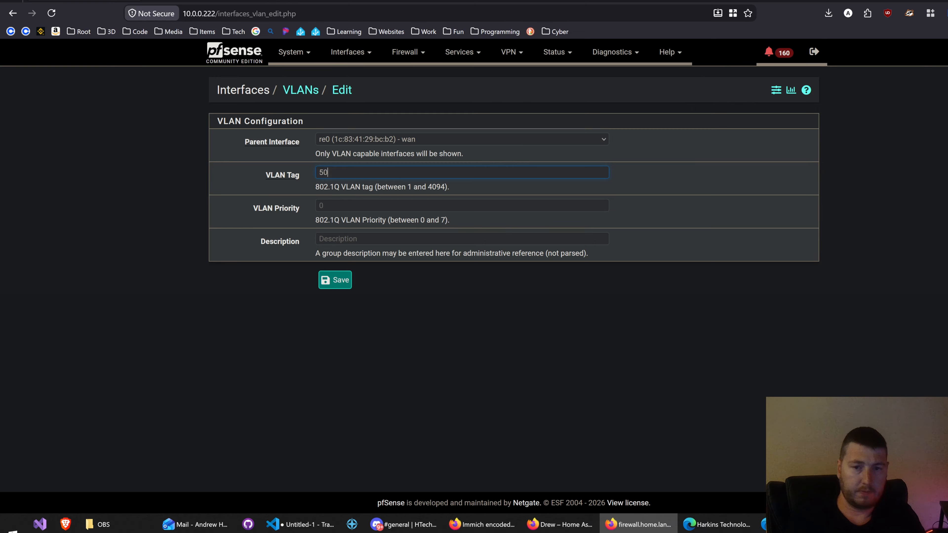
Step: Set the new VLAN's priority to 2 and its description to "Lab"
{"action": "left_click", "coordinate": [317, 208]}
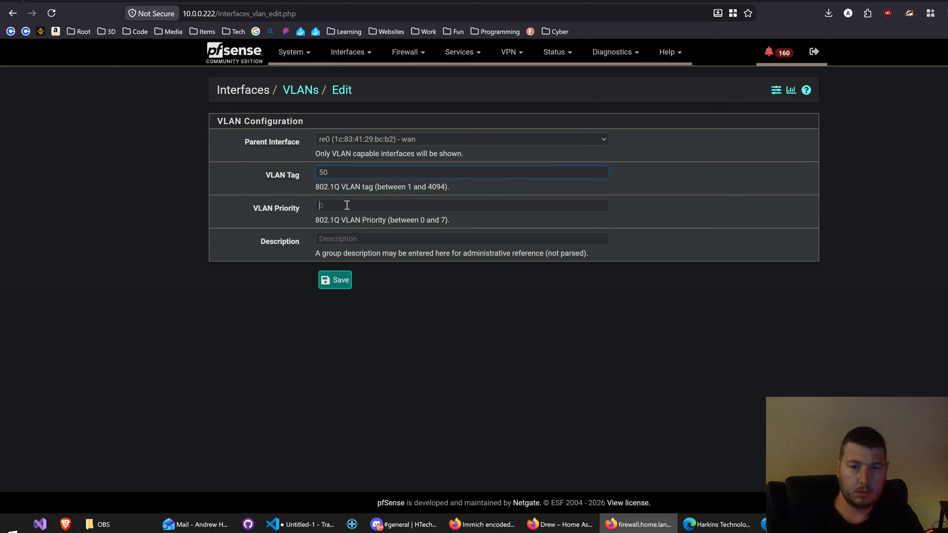
{"action": "type", "text": "0"}
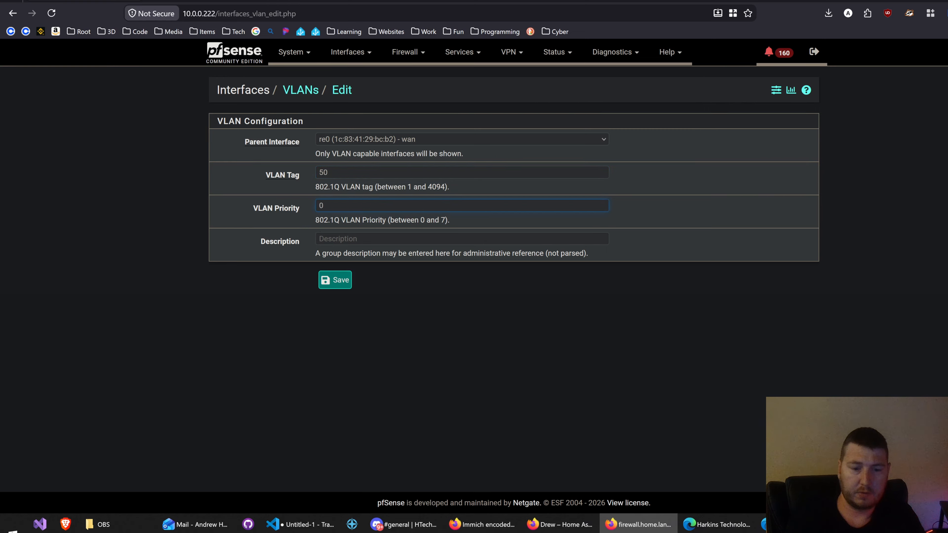
{"action": "key", "text": "BackSpace"}
{"action": "type", "text": "2"}
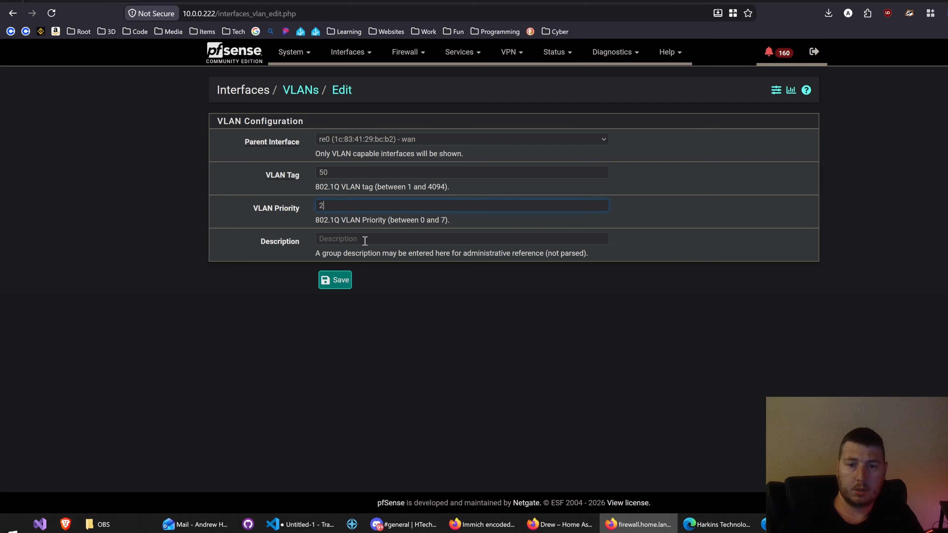
{"action": "key", "text": "Tab"}
{"action": "type", "text": "Lab Em"}
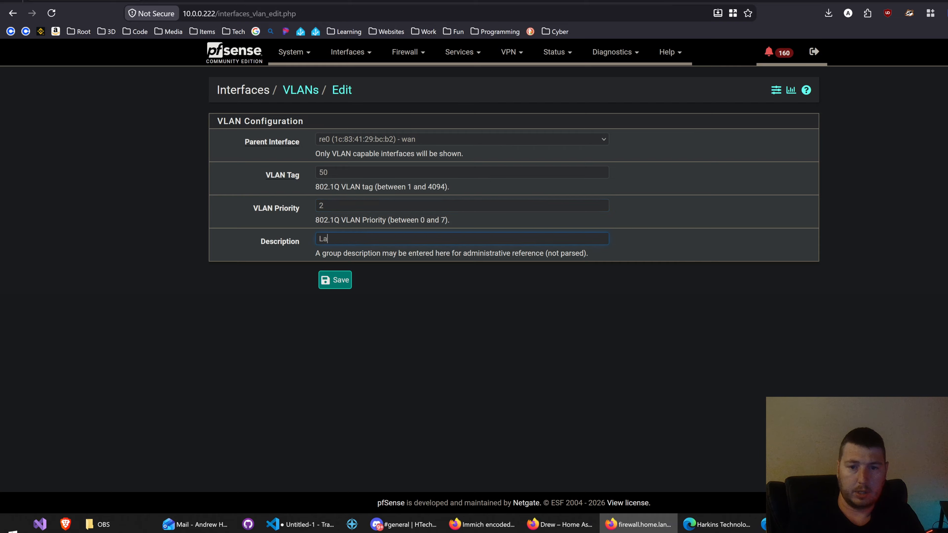
{"action": "key", "text": "BackSpace"}
{"action": "key", "text": "BackSpace"}
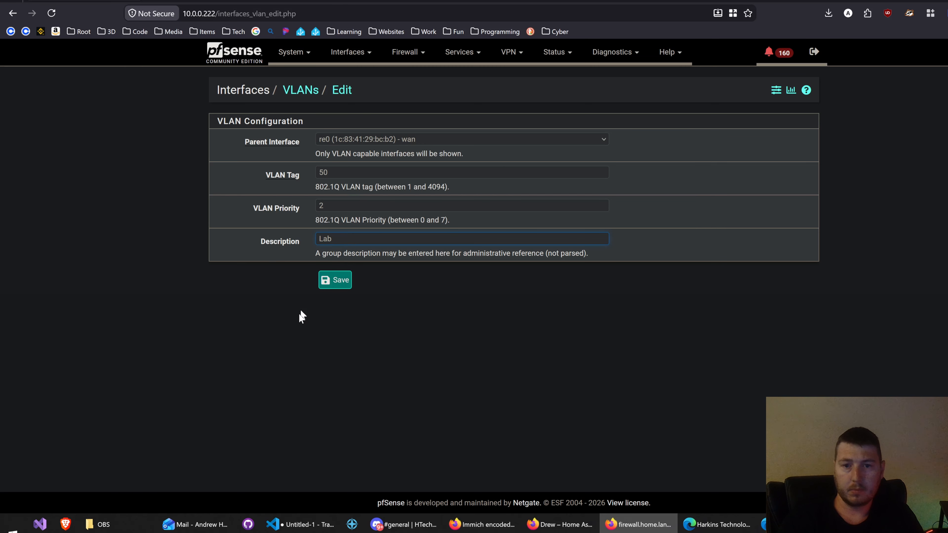
Step: Set the VLAN's parent interface to the igc0 lan port and save the VLAN
{"action": "left_click", "coordinate": [350, 140]}
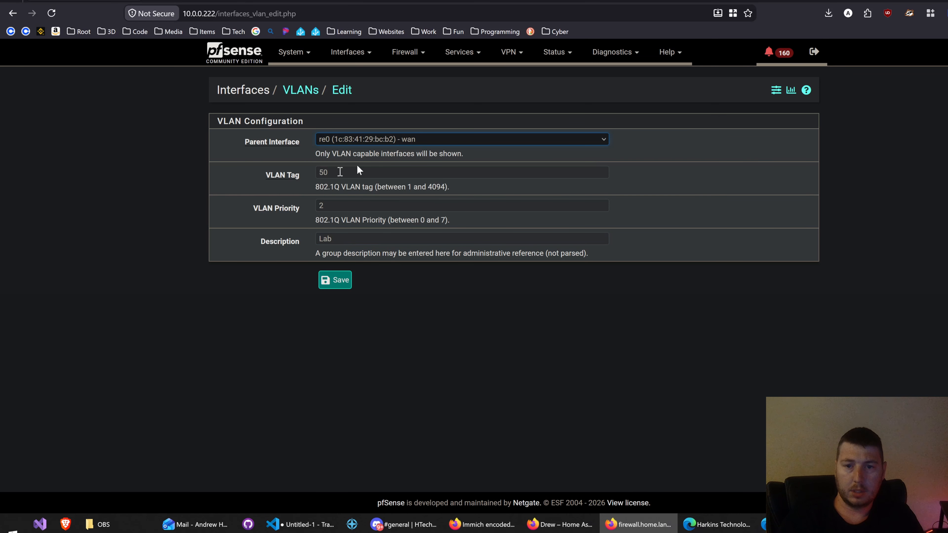
{"action": "left_click", "coordinate": [429, 144]}
{"action": "left_click", "coordinate": [386, 166]}
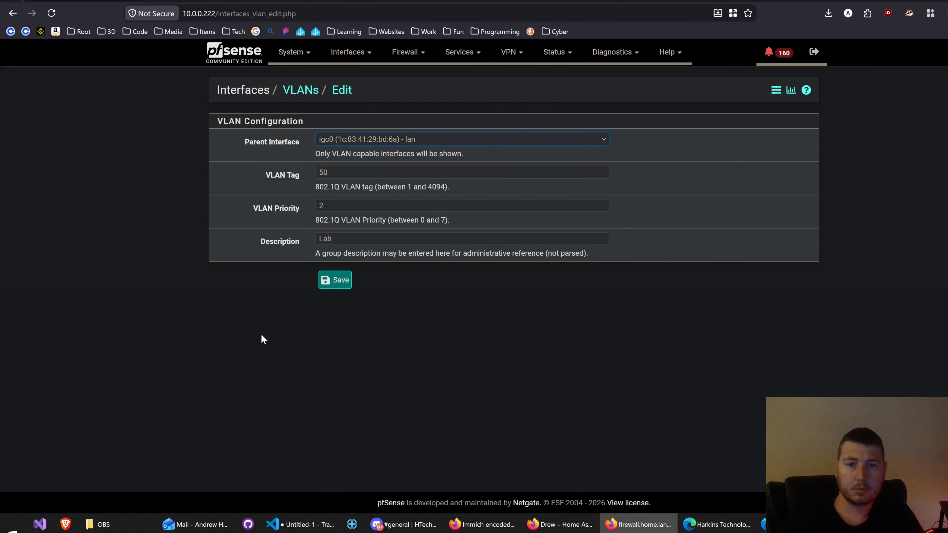
{"action": "left_click", "coordinate": [333, 284]}
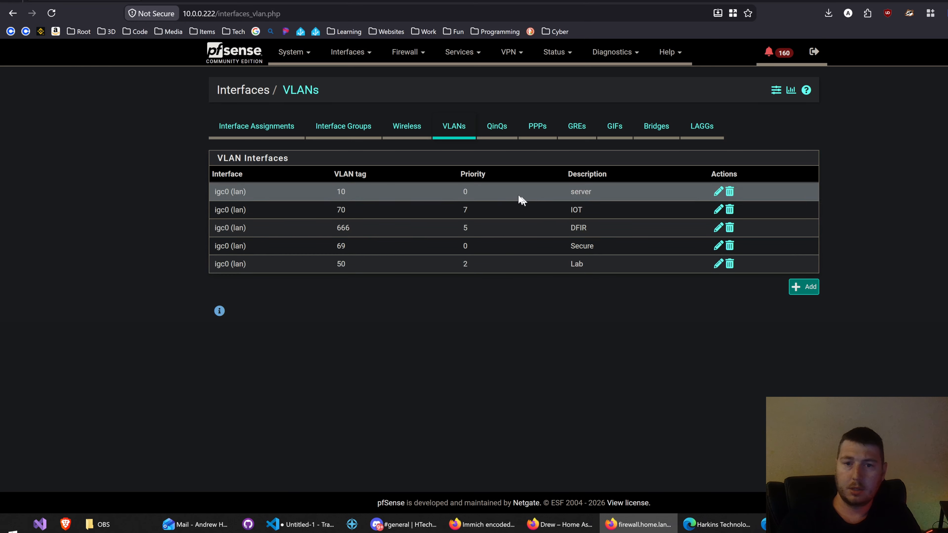
Step: Assign the available port "VLAN 50 on igc0 - lan (Lab)" as a new interface and open that interface's configuration
{"action": "left_click", "coordinate": [268, 129]}
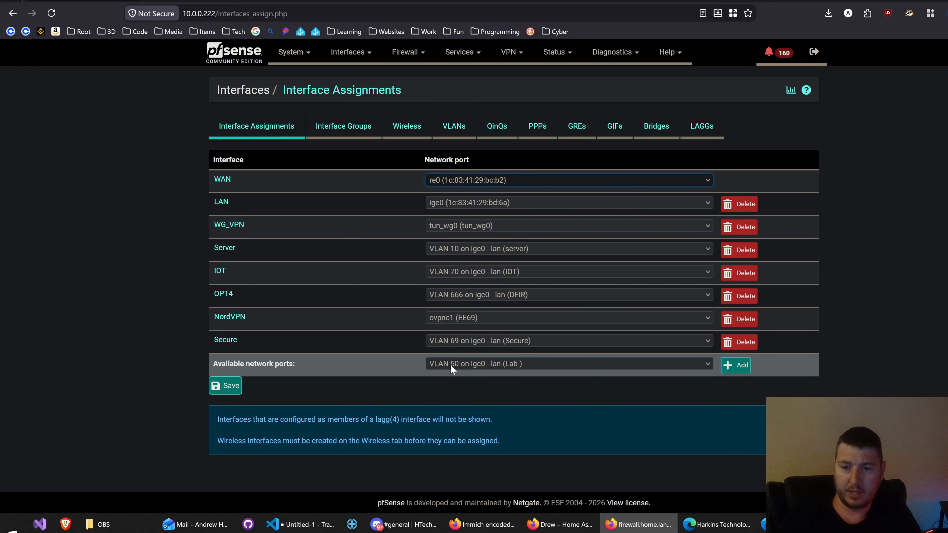
{"action": "left_click", "coordinate": [744, 368]}
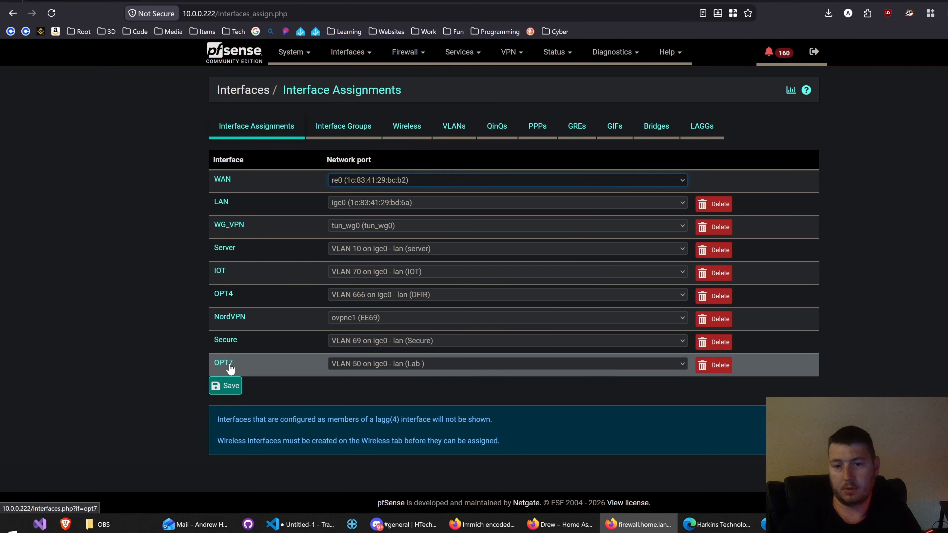
{"action": "left_click", "coordinate": [229, 364]}
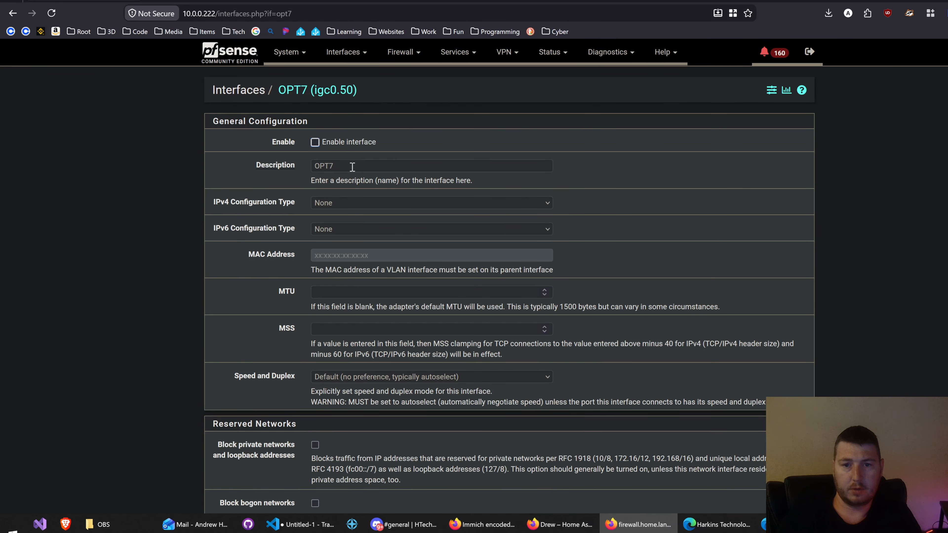
Step: Change the interface's description to "Lab" and enable the interface
{"action": "double_click", "coordinate": [352, 167]}
{"action": "type", "text": "La"}
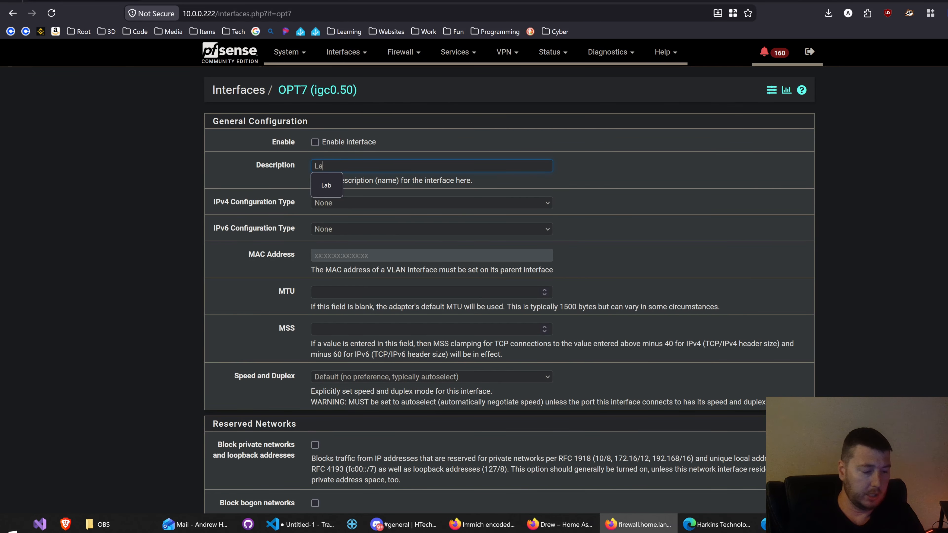
{"action": "type", "text": "b"}
{"action": "left_click", "coordinate": [99, 253]}
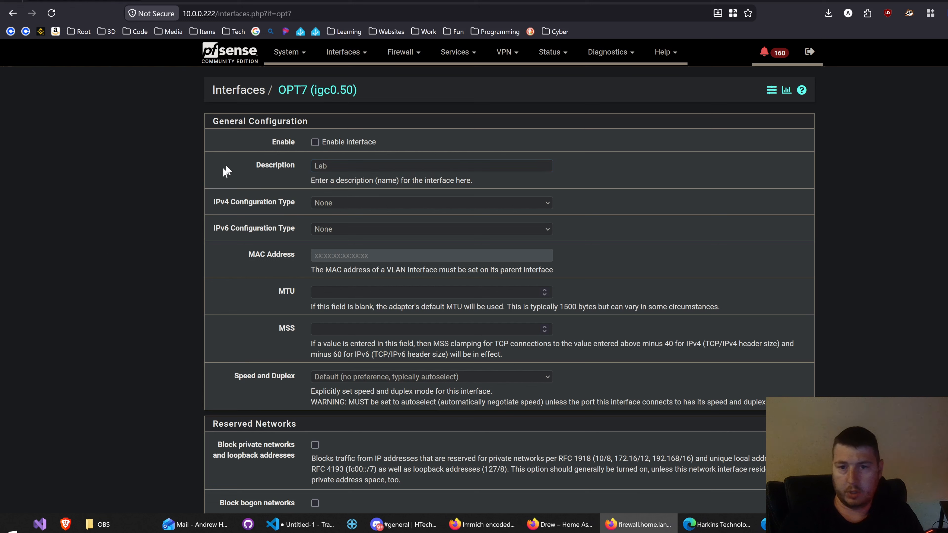
{"action": "left_click", "coordinate": [361, 142]}
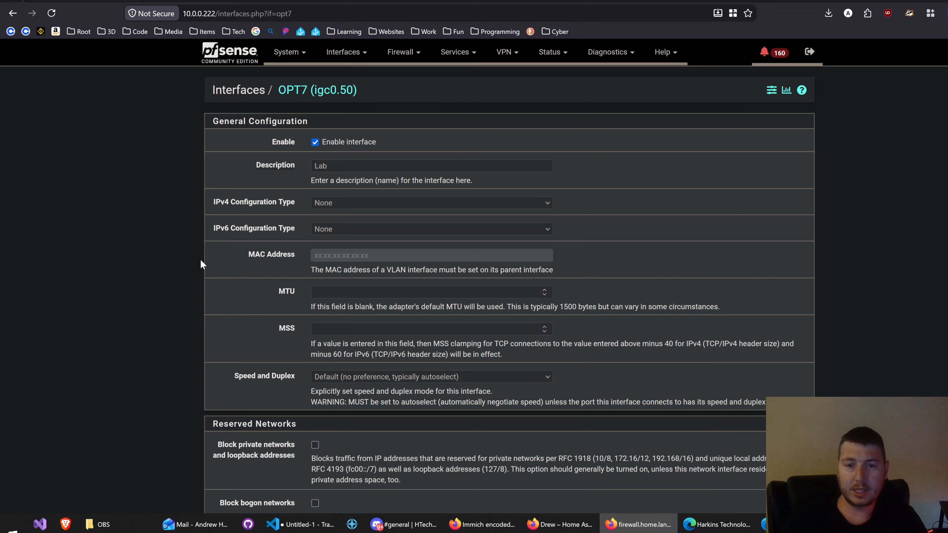
Step: Set the Lab interface's IPv4 configuration type to Static IPv4 with the address 10.0.50.1/24
{"action": "left_click", "coordinate": [331, 204]}
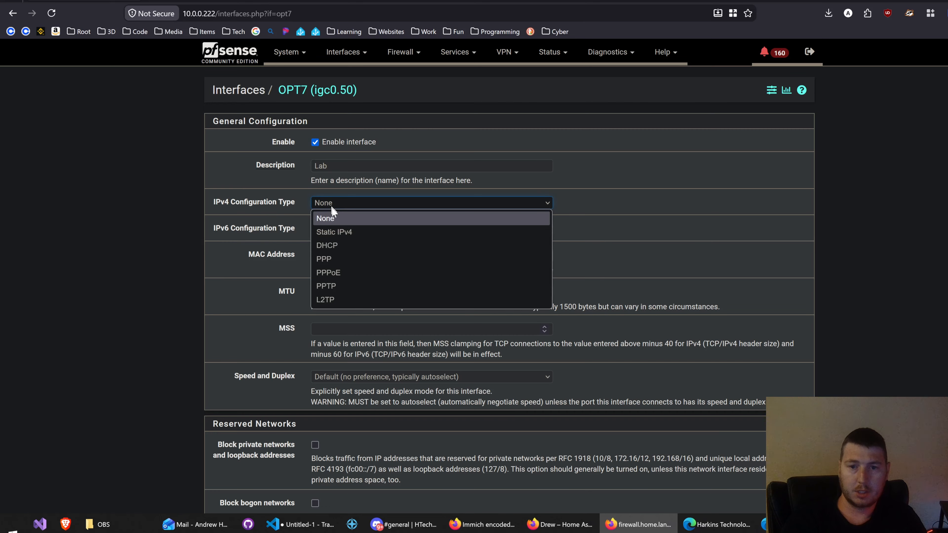
{"action": "left_click", "coordinate": [331, 228]}
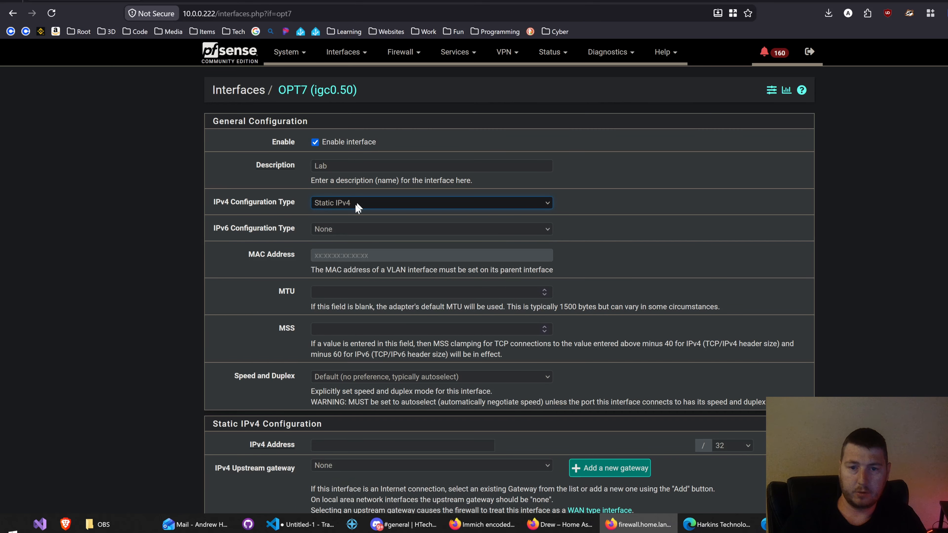
{"action": "left_click", "coordinate": [341, 445]}
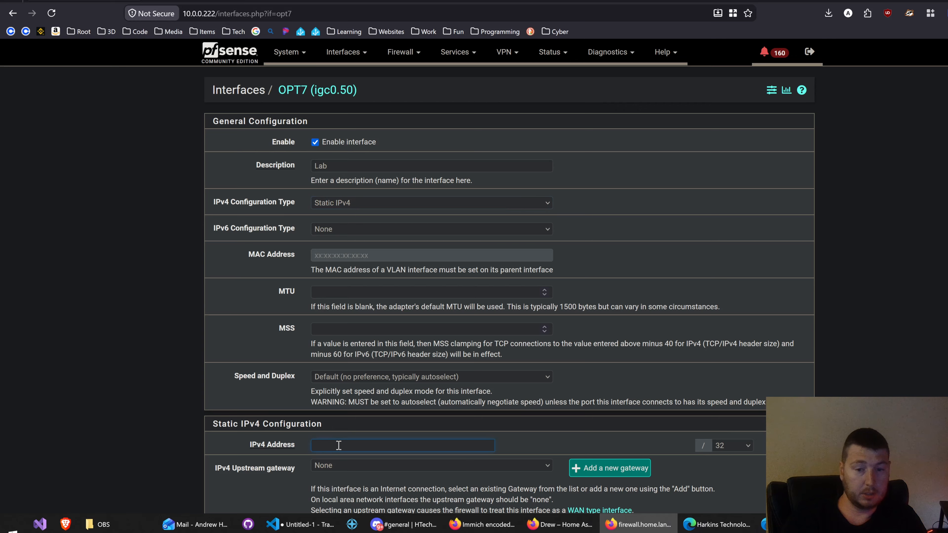
{"action": "type", "text": "10"}
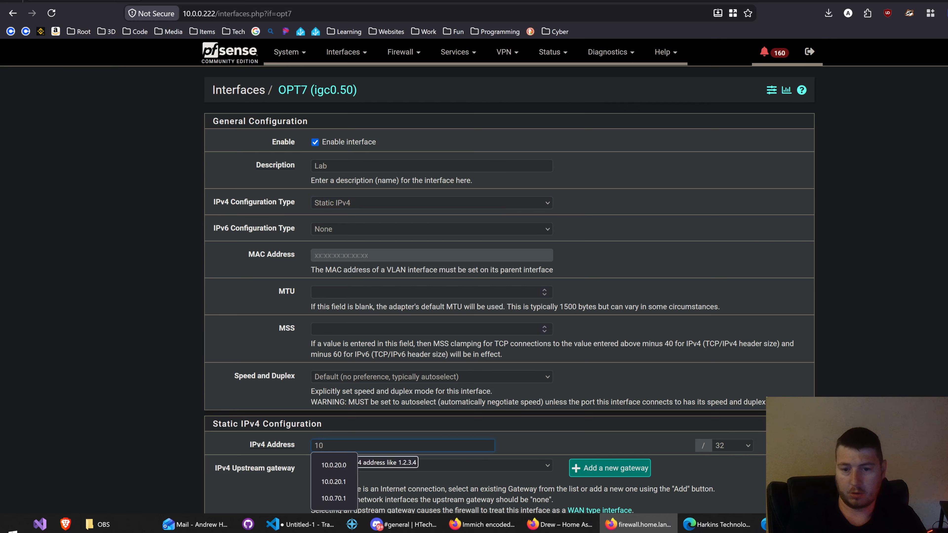
{"action": "type", "text": ".0.50.1"}
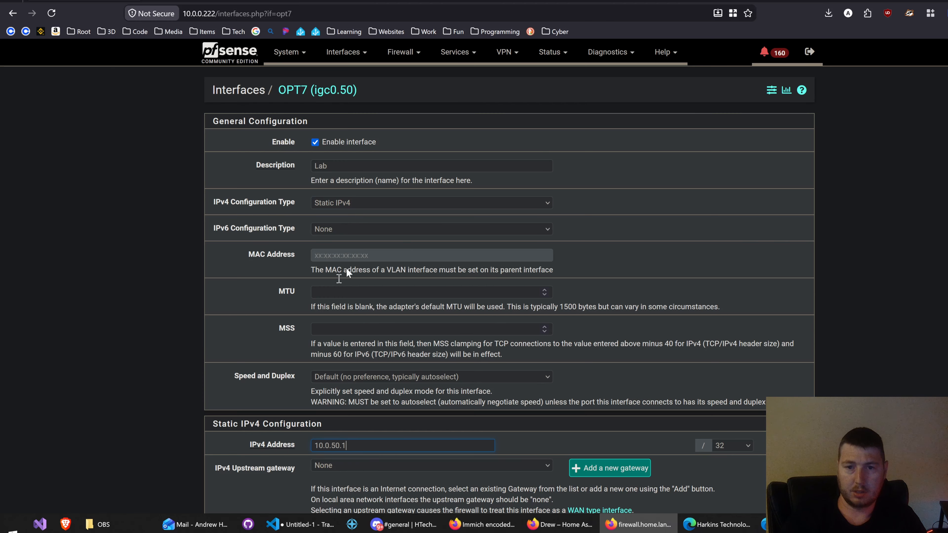
{"action": "left_click", "coordinate": [729, 445]}
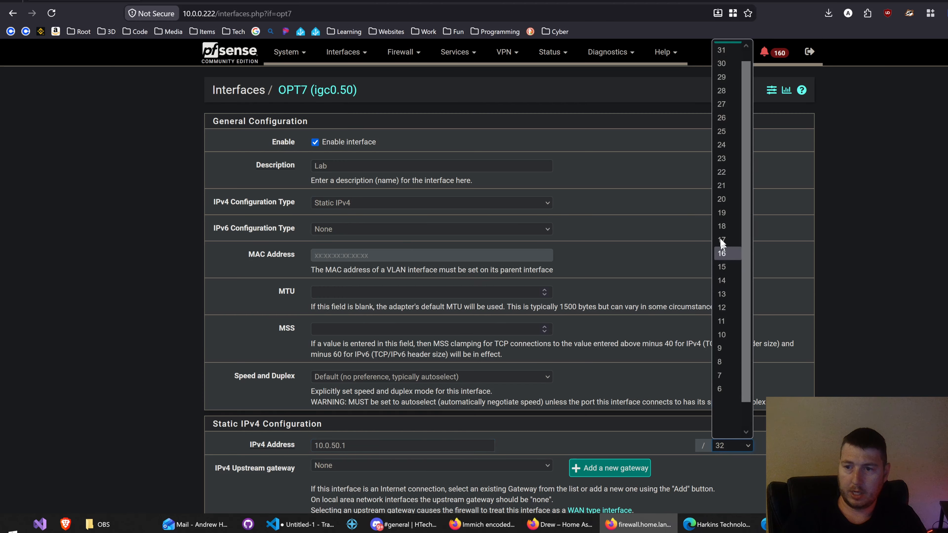
{"action": "left_click", "coordinate": [724, 142]}
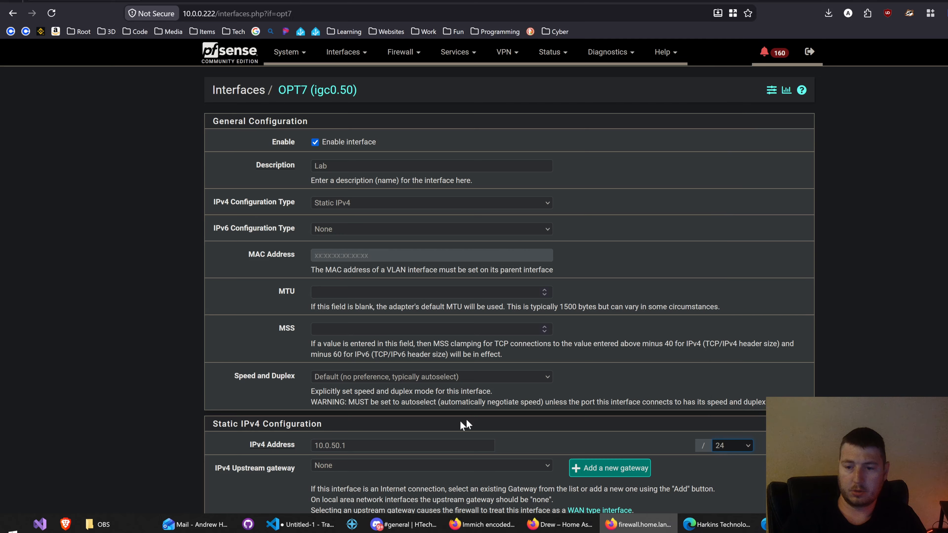
{"action": "left_click", "coordinate": [185, 464]}
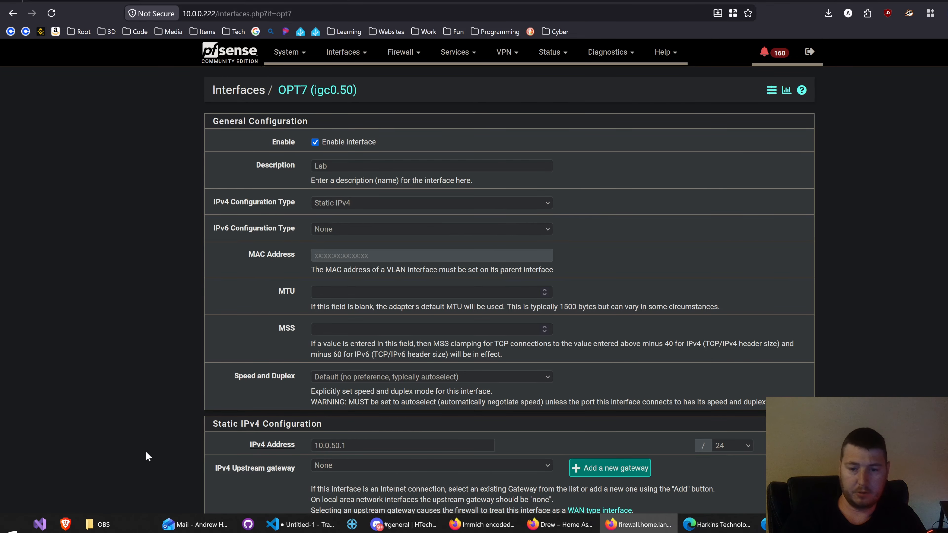
Step: Save the Lab interface configuration and apply the changes
{"action": "scroll", "coordinate": [146, 455], "scroll_direction": "down", "scroll_amount": 2}
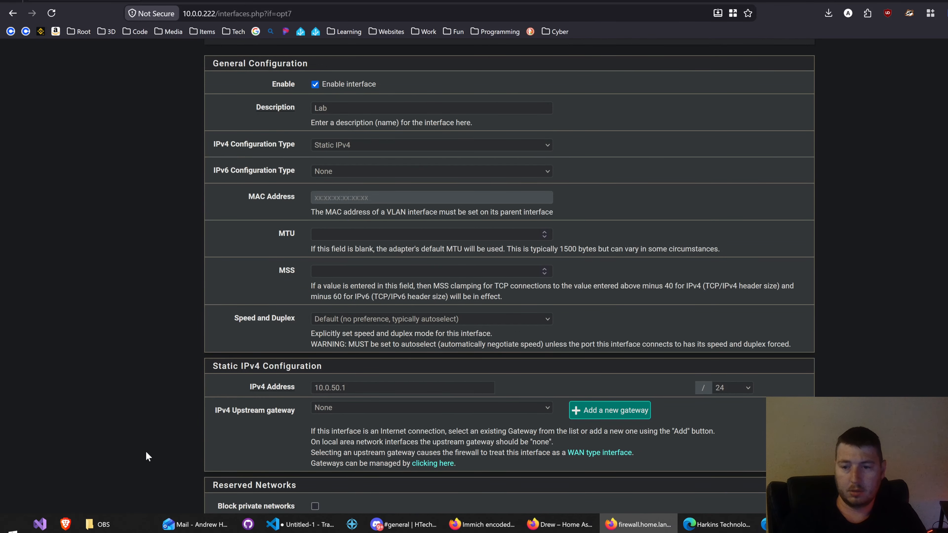
{"action": "scroll", "coordinate": [146, 452], "scroll_direction": "down", "scroll_amount": 4}
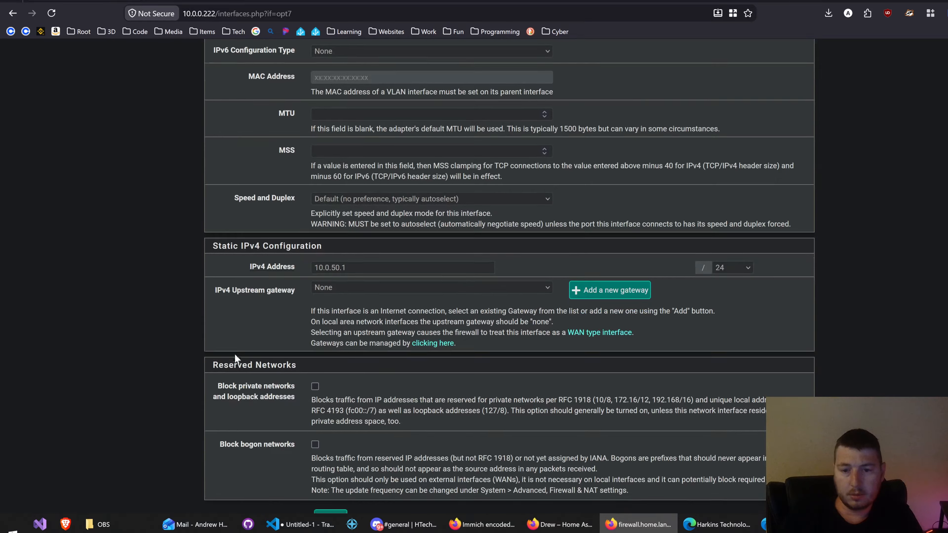
{"action": "scroll", "coordinate": [235, 355], "scroll_direction": "down", "scroll_amount": 3}
{"action": "left_click", "coordinate": [332, 458]}
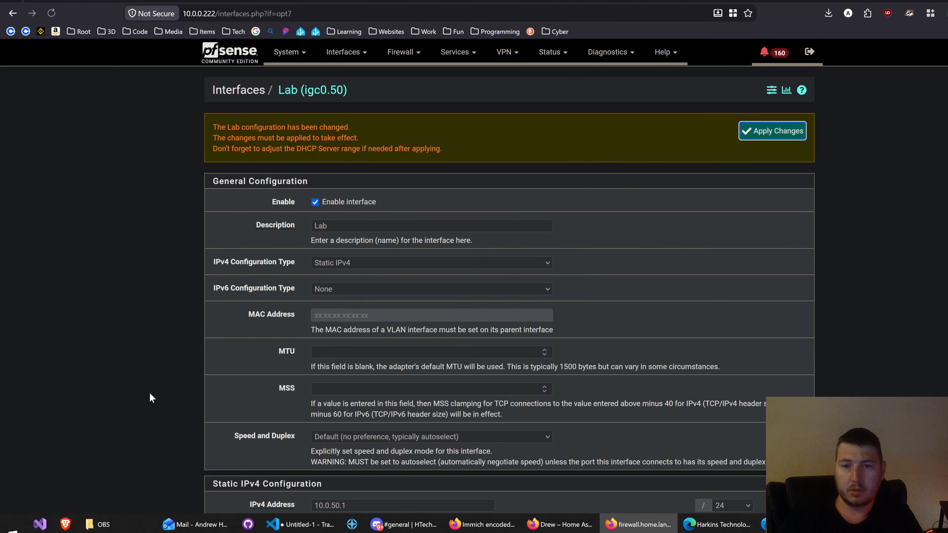
{"action": "left_click", "coordinate": [786, 131]}
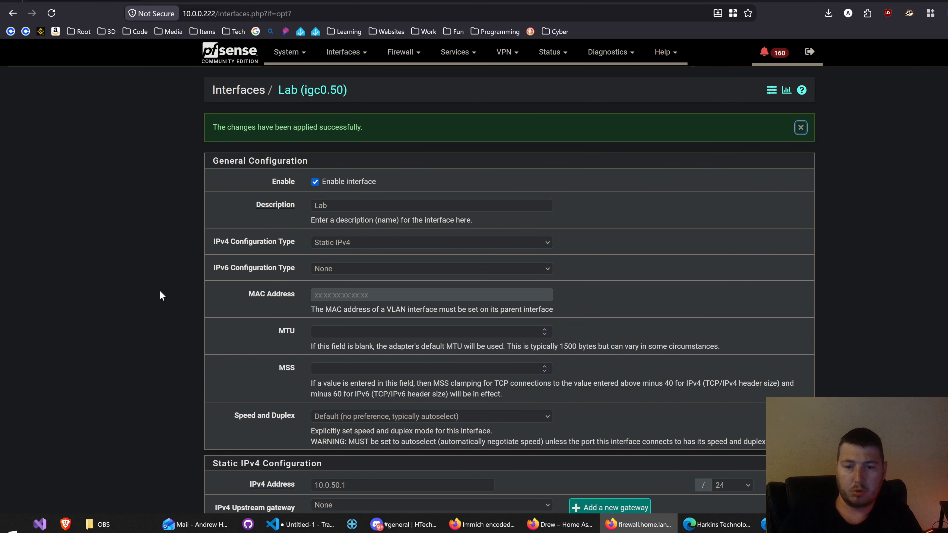
Step: Open the DHCP server settings for the LAB interface and enable the DHCP server on it
{"action": "scroll", "coordinate": [160, 293], "scroll_direction": "down", "scroll_amount": 5}
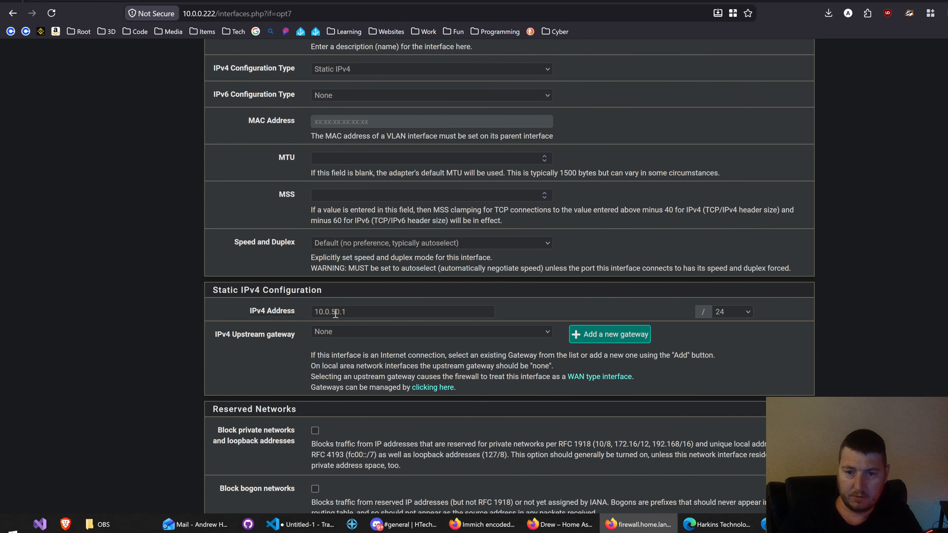
{"action": "scroll", "coordinate": [171, 306], "scroll_direction": "down", "scroll_amount": 3}
{"action": "scroll", "coordinate": [172, 306], "scroll_direction": "up", "scroll_amount": 8}
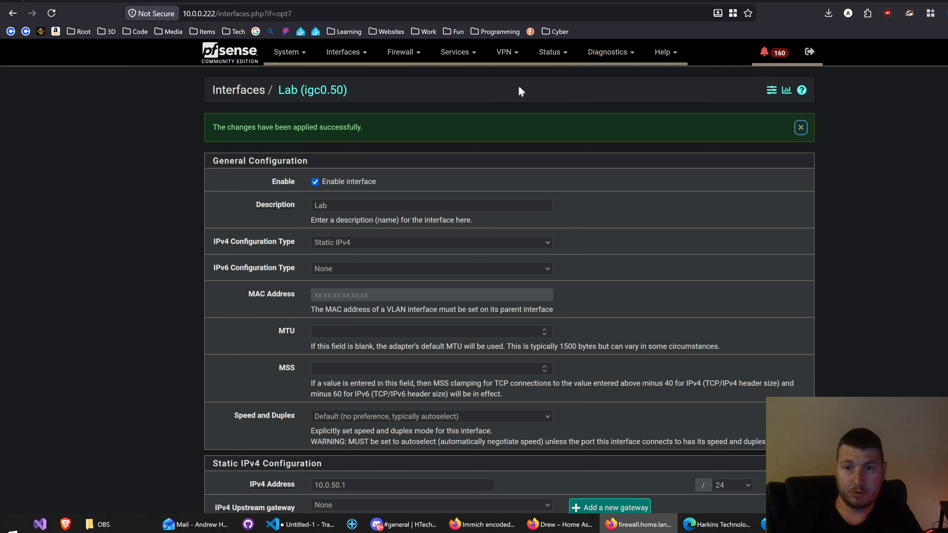
{"action": "left_click", "coordinate": [462, 56]}
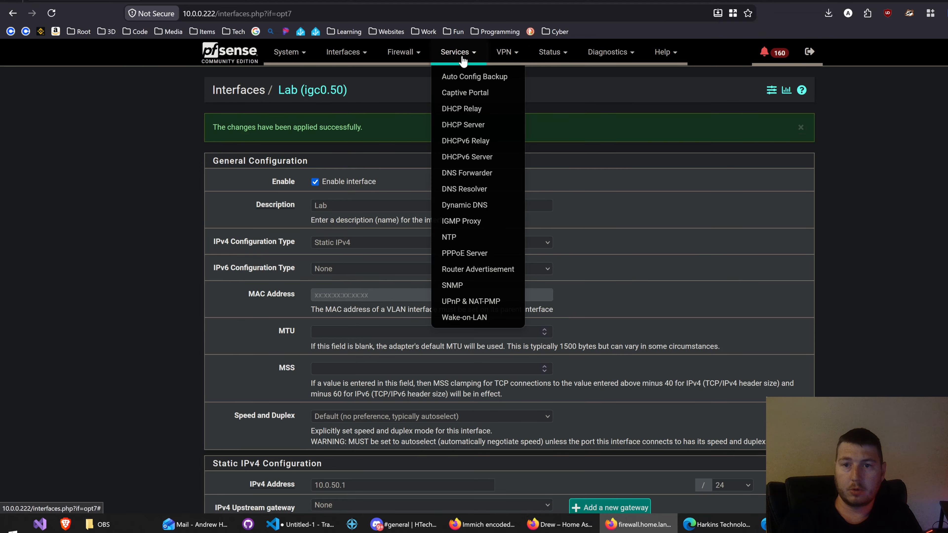
{"action": "left_click", "coordinate": [485, 130]}
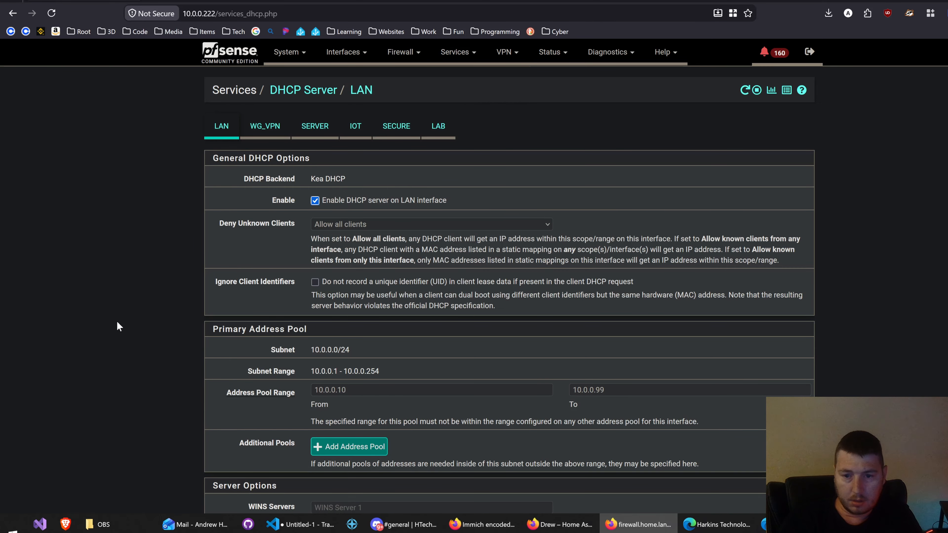
{"action": "scroll", "coordinate": [117, 323], "scroll_direction": "down", "scroll_amount": 1}
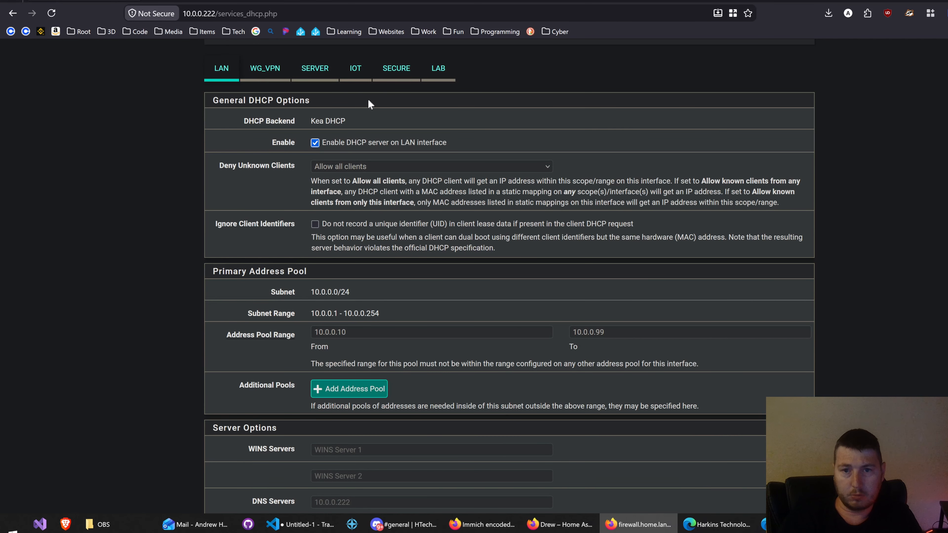
{"action": "left_click", "coordinate": [439, 69]}
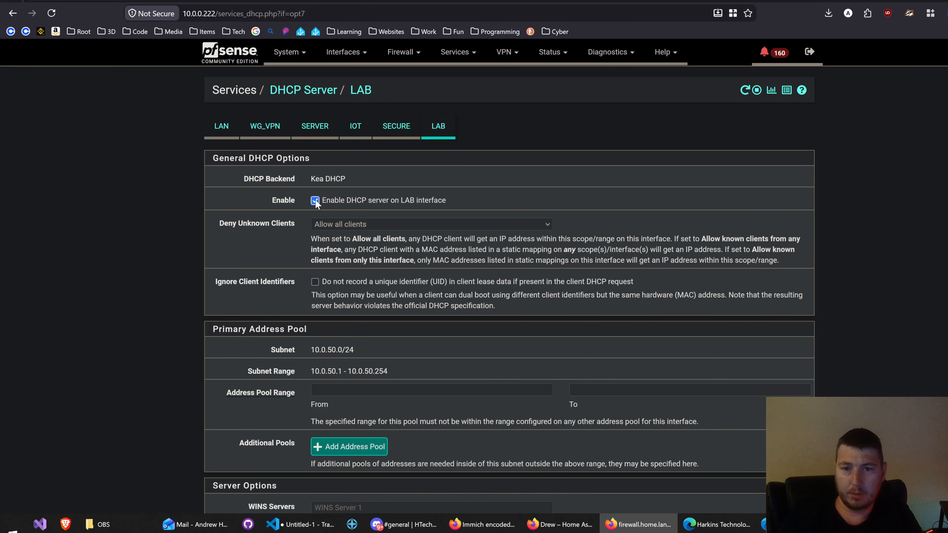
Step: Set the LAB primary address pool range from 10.0.50.2 to 10.0.50.99
{"action": "scroll", "coordinate": [210, 356], "scroll_direction": "down", "scroll_amount": 1}
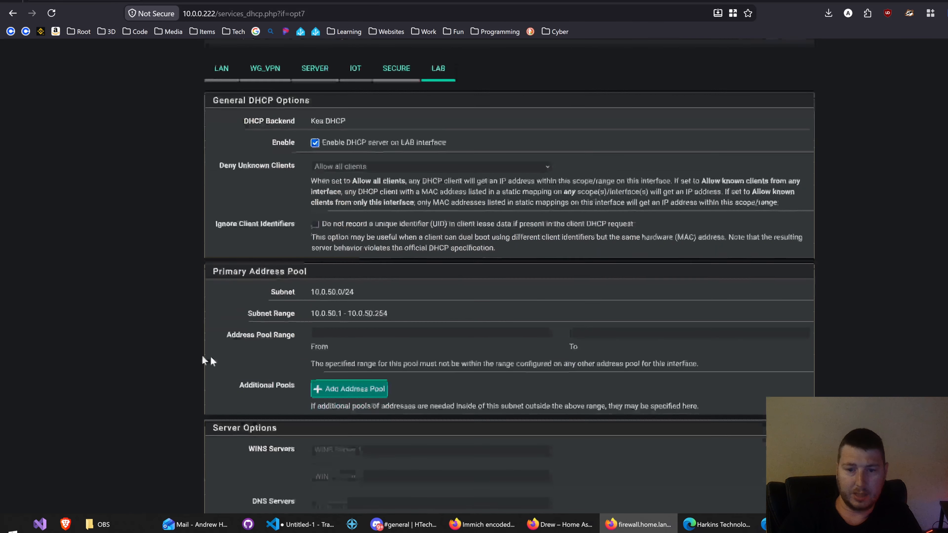
{"action": "left_click_drag", "start_coordinate": [313, 317], "coordinate": [394, 313]}
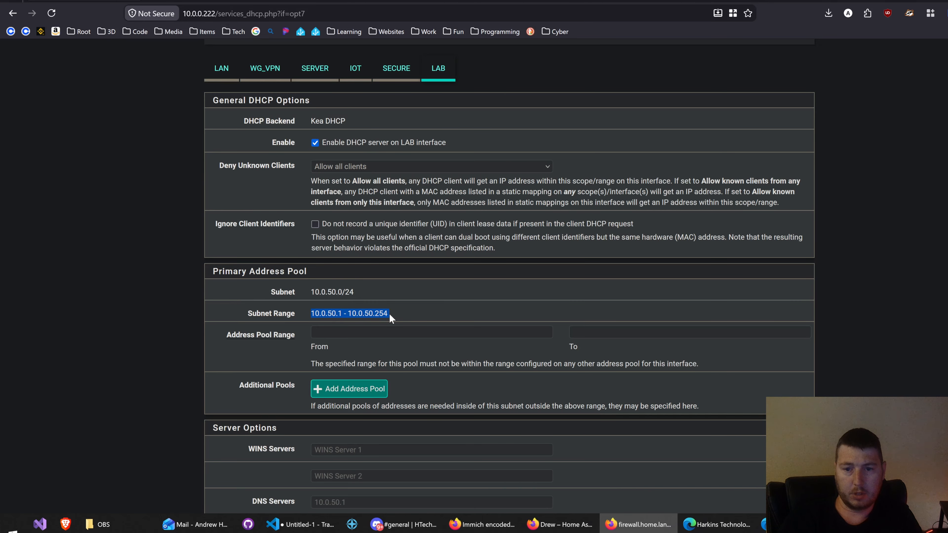
{"action": "left_click", "coordinate": [342, 332]}
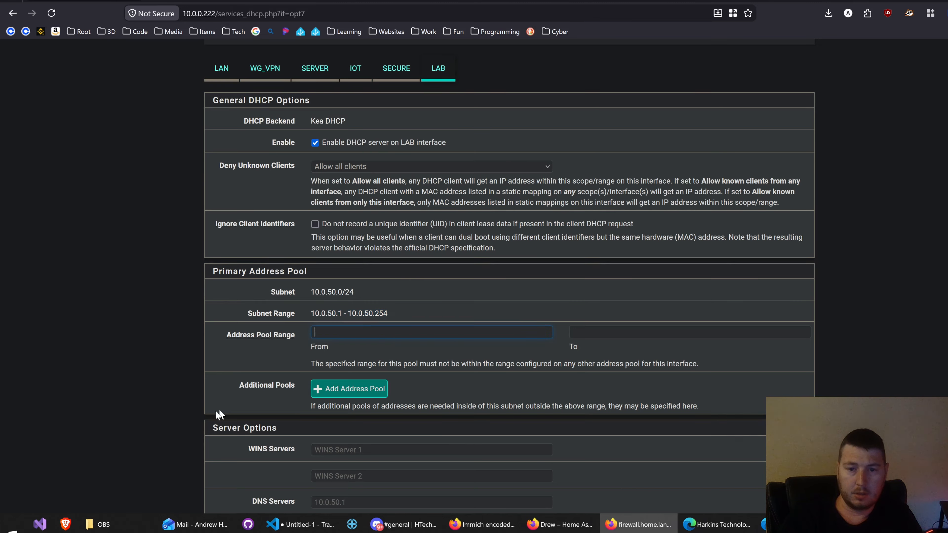
{"action": "type", "text": "10"}
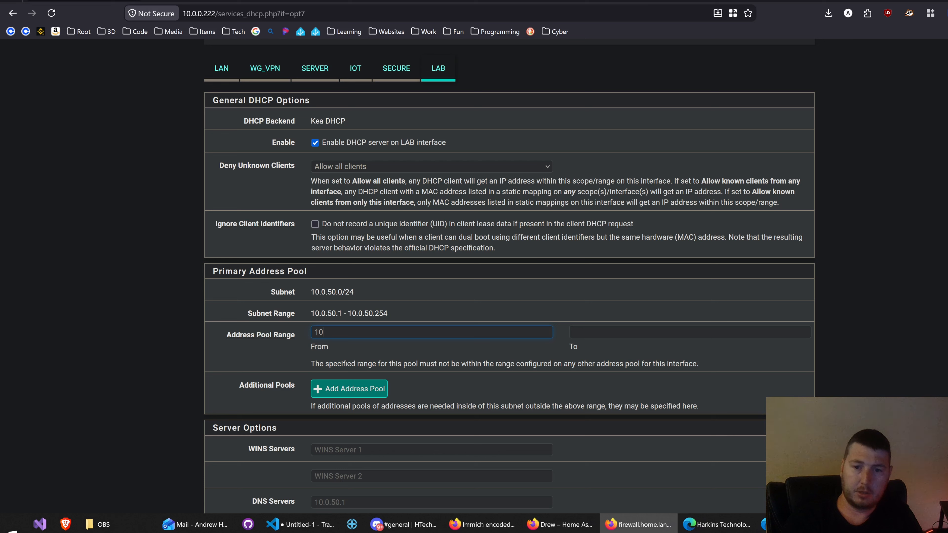
{"action": "type", "text": ".0.50."}
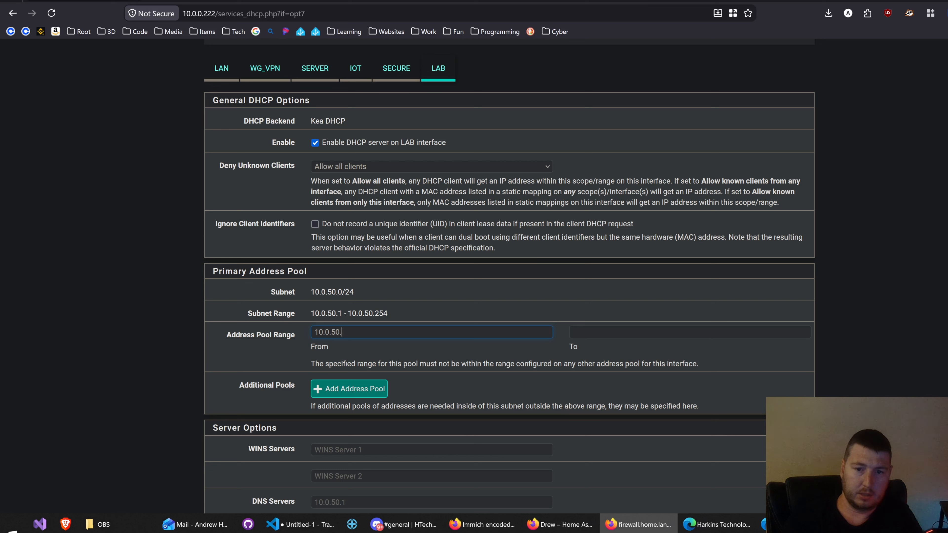
{"action": "type", "text": "2"}
{"action": "type", "text": "10.0.50.99"}
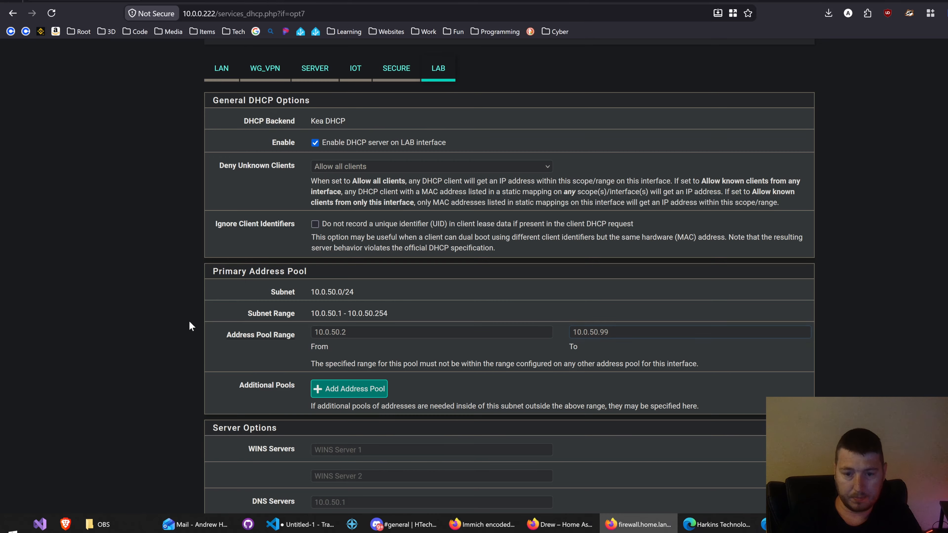
Step: Save the LAB DHCP server configuration and apply the changes
{"action": "scroll", "coordinate": [189, 326], "scroll_direction": "down", "scroll_amount": 10}
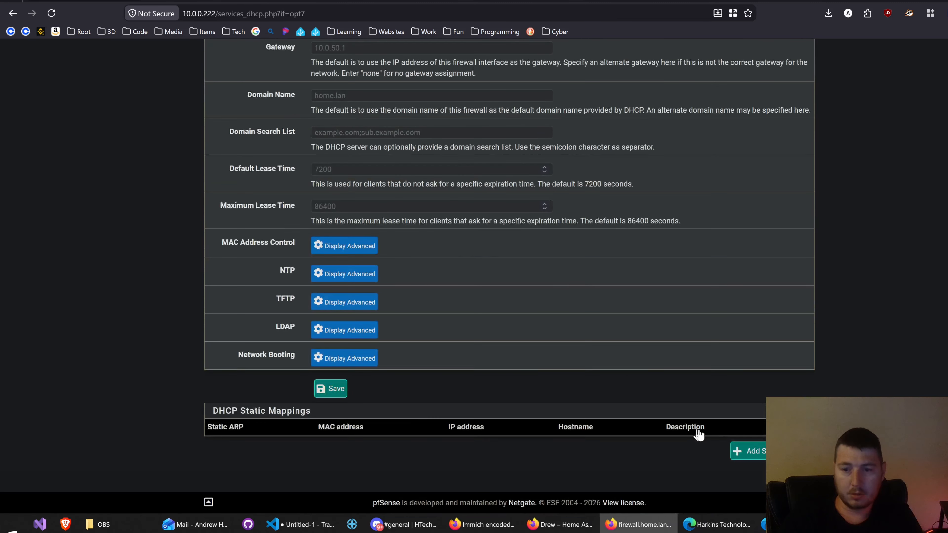
{"action": "left_click", "coordinate": [331, 389]}
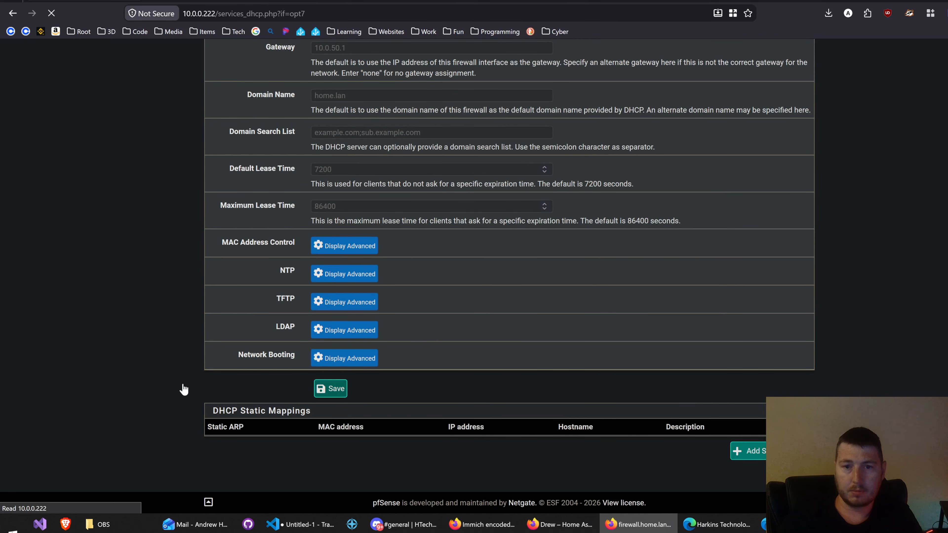
{"action": "left_click", "coordinate": [748, 132]}
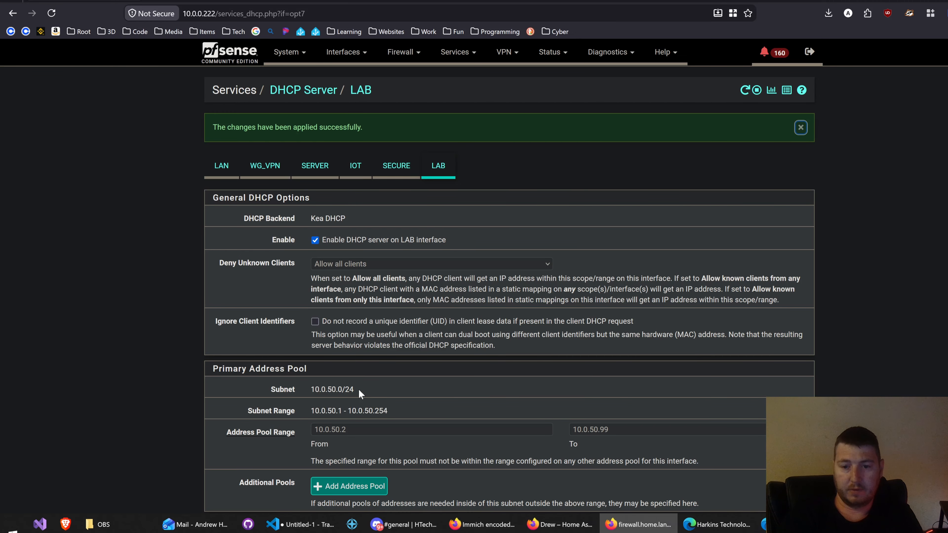
{"action": "scroll", "coordinate": [406, 387], "scroll_direction": "down", "scroll_amount": 6}
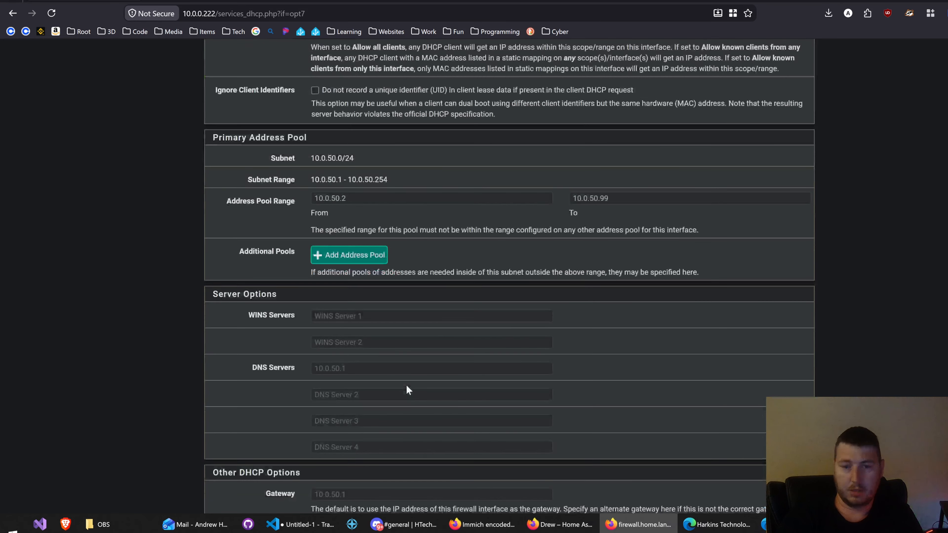
{"action": "scroll", "coordinate": [407, 386], "scroll_direction": "up", "scroll_amount": 6}
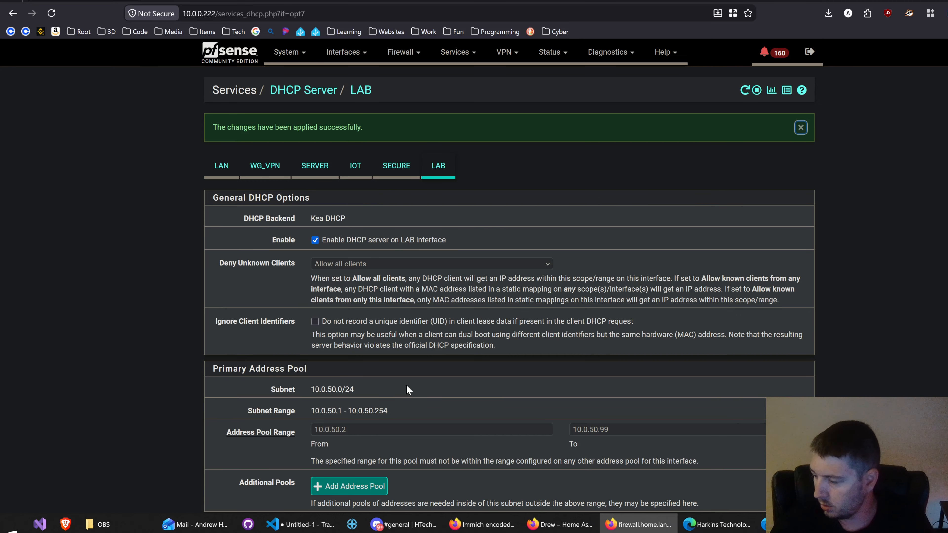
Step: Start the screen annotation overlay and draw a green box labelled "SW" in the blank area beside the General DHCP Options
{"action": "key", "text": "ctrl+alt+g"}
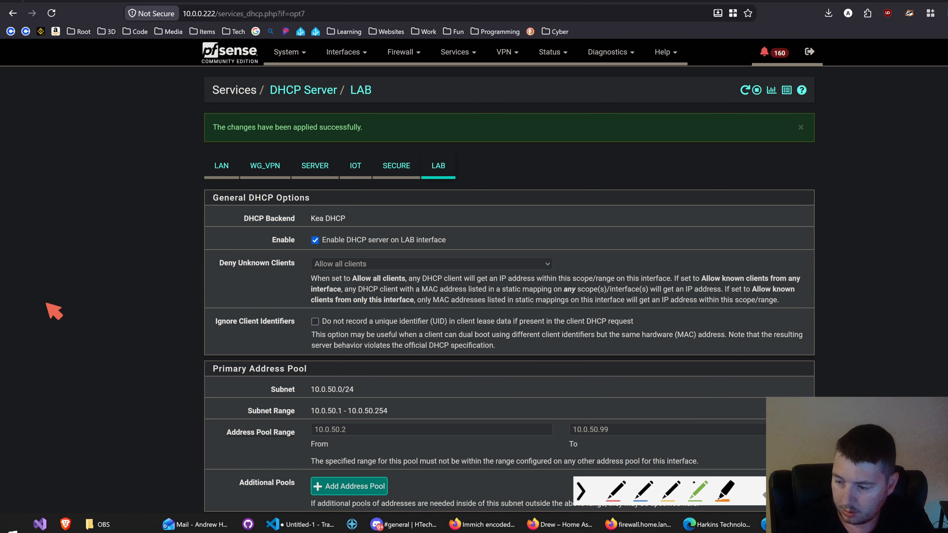
{"action": "mouse_move", "coordinate": [49, 298]}
{"action": "left_mouse_down"}
{"action": "mouse_move", "coordinate": [140, 298]}
{"action": "mouse_move", "coordinate": [174, 366]}
{"action": "mouse_move", "coordinate": [89, 369]}
{"action": "mouse_move", "coordinate": [41, 314]}
{"action": "mouse_move", "coordinate": [48, 305]}
{"action": "mouse_move", "coordinate": [80, 326]}
{"action": "mouse_move", "coordinate": [79, 359]}
{"action": "left_mouse_up"}
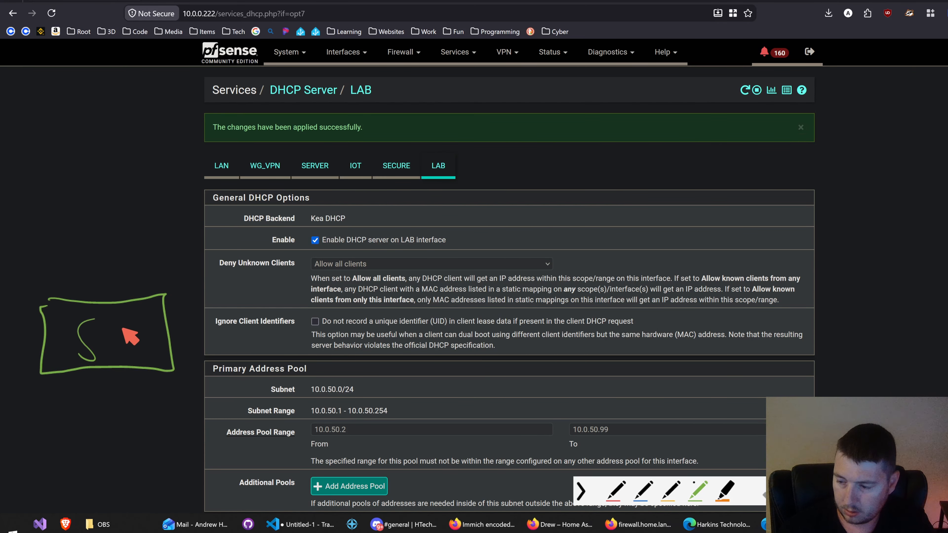
{"action": "left_click_drag", "start_coordinate": [108, 322], "coordinate": [138, 346]}
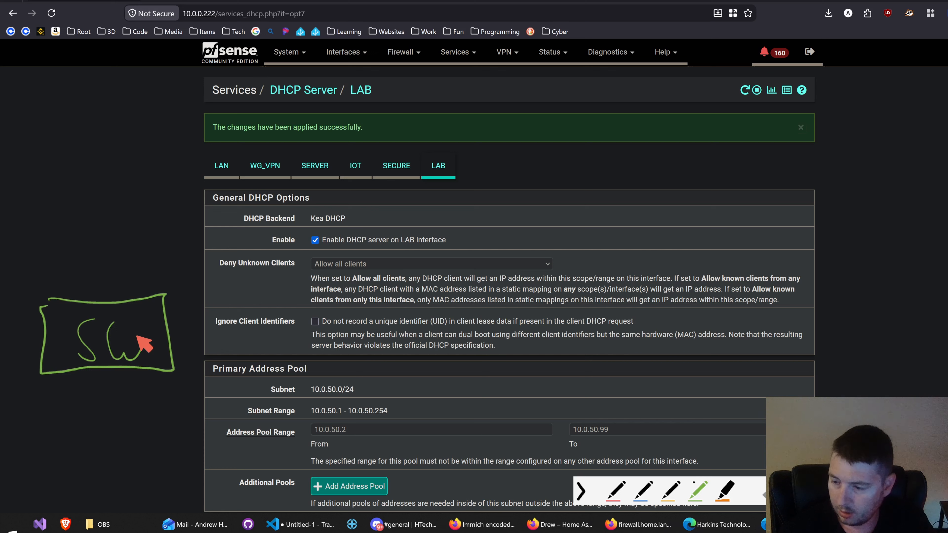
Step: Draw boxes labelled "A" and "H" above the SW box, each connected to it by a line
{"action": "mouse_move", "coordinate": [47, 301]}
{"action": "left_mouse_down"}
{"action": "mouse_move", "coordinate": [33, 267]}
{"action": "mouse_move", "coordinate": [54, 264]}
{"action": "mouse_move", "coordinate": [49, 204]}
{"action": "mouse_move", "coordinate": [11, 225]}
{"action": "mouse_move", "coordinate": [12, 271]}
{"action": "mouse_move", "coordinate": [36, 230]}
{"action": "mouse_move", "coordinate": [40, 244]}
{"action": "left_mouse_up"}
{"action": "left_click_drag", "start_coordinate": [31, 238], "coordinate": [36, 236]}
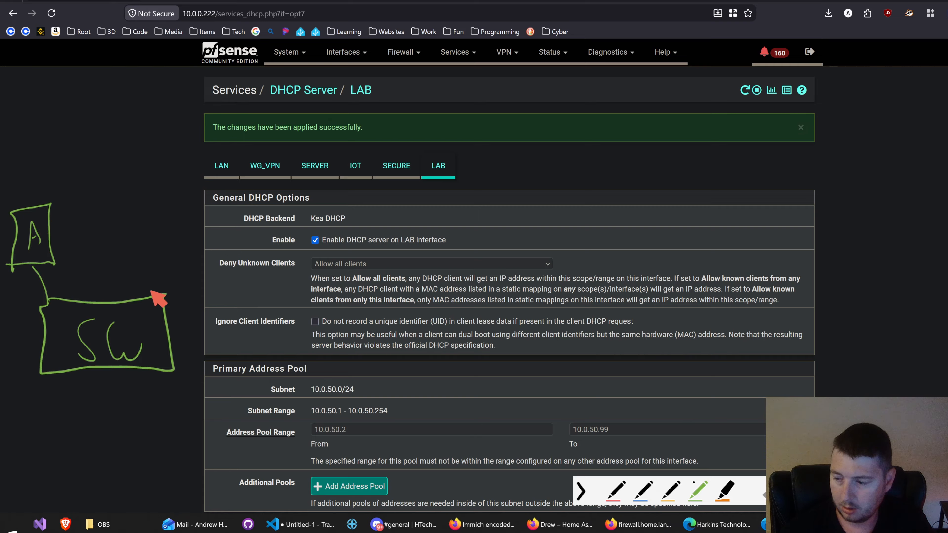
{"action": "mouse_move", "coordinate": [155, 297]}
{"action": "left_mouse_down"}
{"action": "mouse_move", "coordinate": [157, 234]}
{"action": "mouse_move", "coordinate": [183, 243]}
{"action": "mouse_move", "coordinate": [183, 179]}
{"action": "mouse_move", "coordinate": [137, 202]}
{"action": "mouse_move", "coordinate": [137, 251]}
{"action": "left_mouse_up"}
{"action": "left_click_drag", "start_coordinate": [164, 221], "coordinate": [166, 208]}
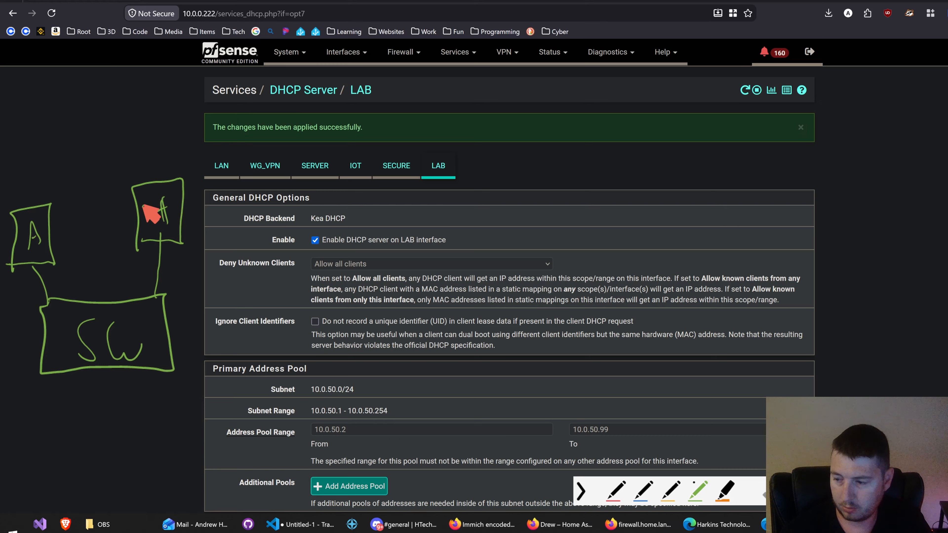
{"action": "mouse_move", "coordinate": [143, 206]}
{"action": "left_mouse_down"}
{"action": "mouse_move", "coordinate": [153, 236]}
{"action": "mouse_move", "coordinate": [166, 207]}
{"action": "left_mouse_up"}
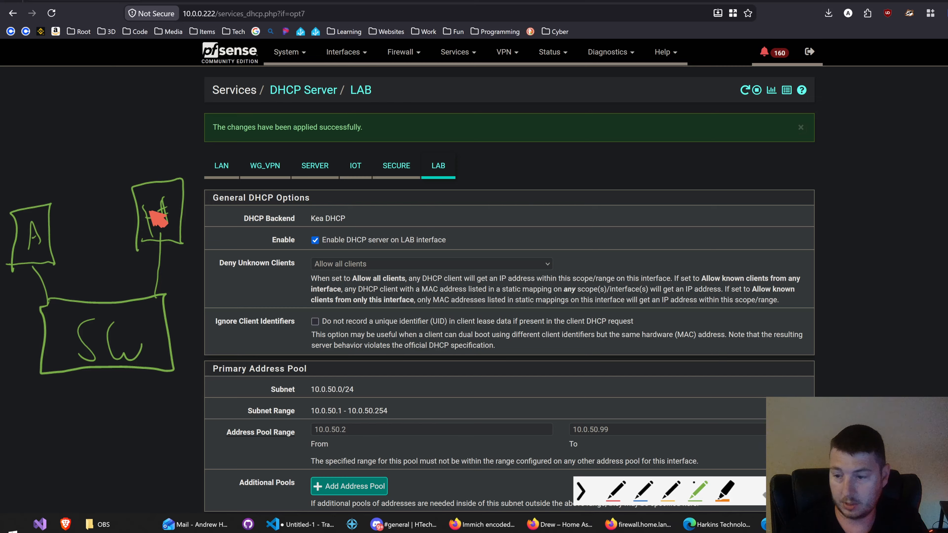
Step: Draw a two-way arrow between boxes A and H, and a "U" box linked to the switch with arrows toward the other devices
{"action": "mouse_move", "coordinate": [67, 236]}
{"action": "left_mouse_down"}
{"action": "mouse_move", "coordinate": [96, 235]}
{"action": "mouse_move", "coordinate": [96, 255]}
{"action": "left_mouse_up"}
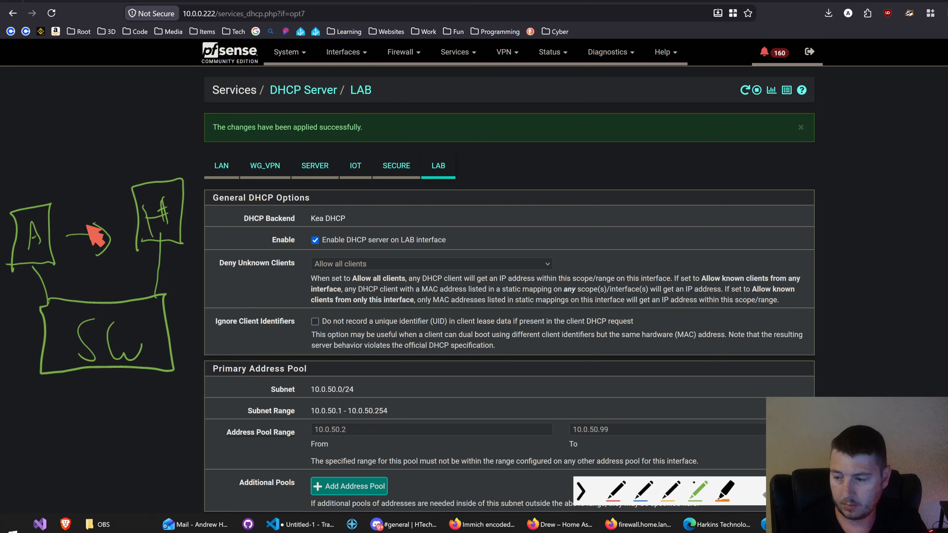
{"action": "left_click_drag", "start_coordinate": [77, 214], "coordinate": [70, 257]}
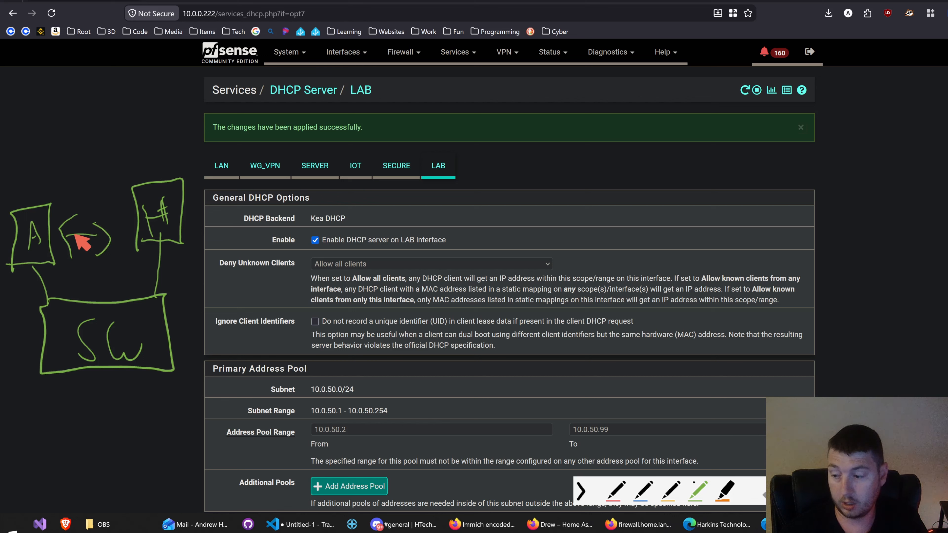
{"action": "left_click_drag", "start_coordinate": [173, 325], "coordinate": [208, 308]}
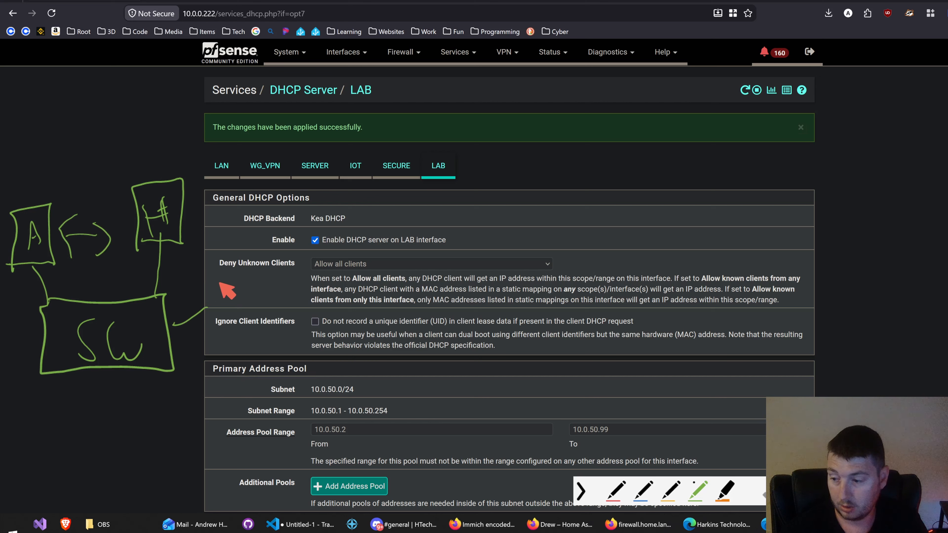
{"action": "mouse_move", "coordinate": [229, 268]}
{"action": "left_mouse_down"}
{"action": "mouse_move", "coordinate": [274, 318]}
{"action": "mouse_move", "coordinate": [243, 310]}
{"action": "mouse_move", "coordinate": [259, 295]}
{"action": "mouse_move", "coordinate": [201, 233]}
{"action": "mouse_move", "coordinate": [213, 241]}
{"action": "mouse_move", "coordinate": [156, 283]}
{"action": "mouse_move", "coordinate": [108, 280]}
{"action": "left_mouse_up"}
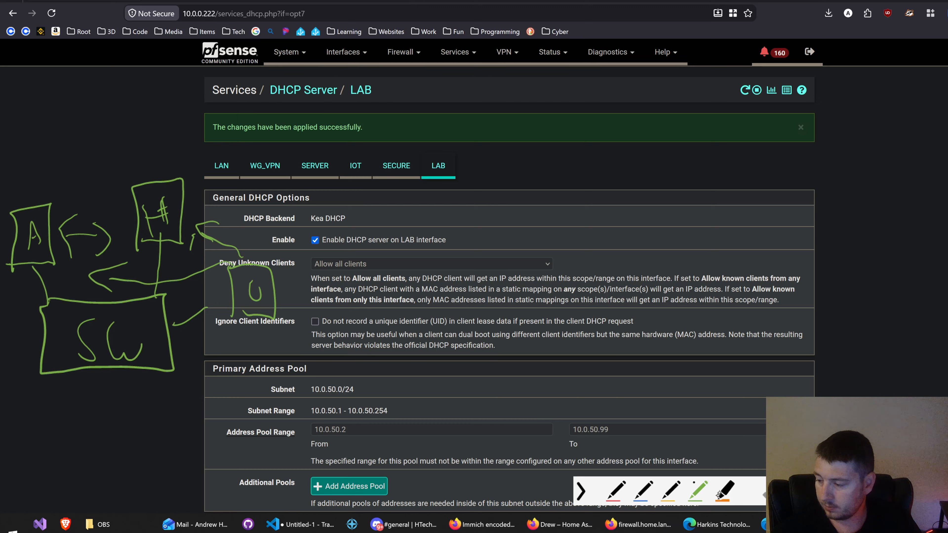
Step: Start a second diagram on the opposite side with a switch outline, a linked "50" box, an "H" box above it, and another branch line
{"action": "mouse_move", "coordinate": [852, 396]}
{"action": "left_mouse_down"}
{"action": "mouse_move", "coordinate": [857, 370]}
{"action": "mouse_move", "coordinate": [893, 354]}
{"action": "mouse_move", "coordinate": [947, 361]}
{"action": "left_mouse_up"}
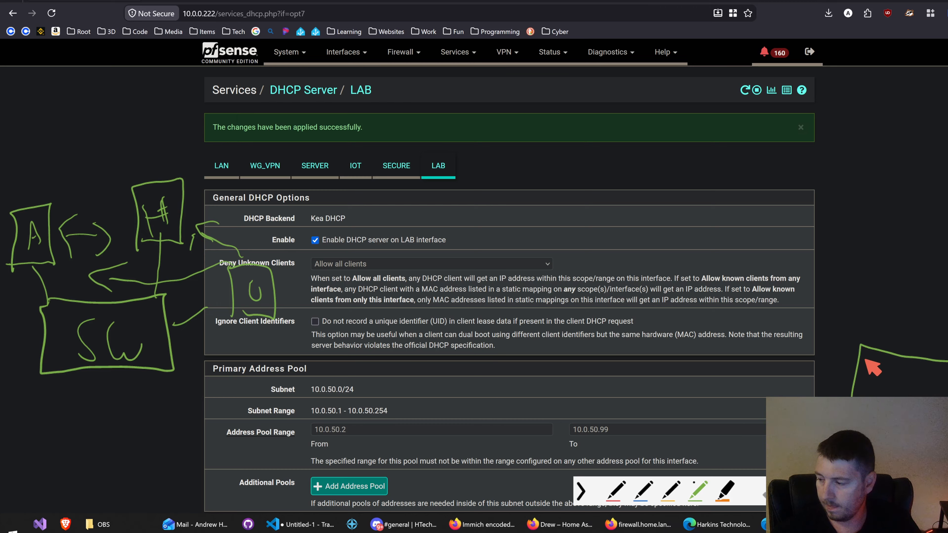
{"action": "mouse_move", "coordinate": [865, 359]}
{"action": "left_mouse_down"}
{"action": "mouse_move", "coordinate": [842, 313]}
{"action": "mouse_move", "coordinate": [865, 313]}
{"action": "mouse_move", "coordinate": [839, 268]}
{"action": "mouse_move", "coordinate": [787, 299]}
{"action": "mouse_move", "coordinate": [790, 312]}
{"action": "mouse_move", "coordinate": [820, 277]}
{"action": "mouse_move", "coordinate": [836, 286]}
{"action": "left_mouse_up"}
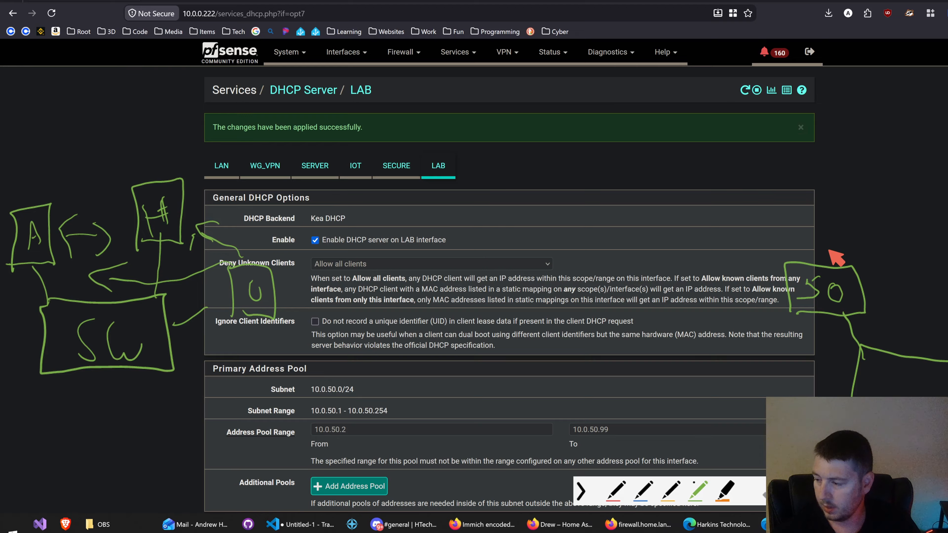
{"action": "left_click_drag", "start_coordinate": [921, 366], "coordinate": [931, 311]}
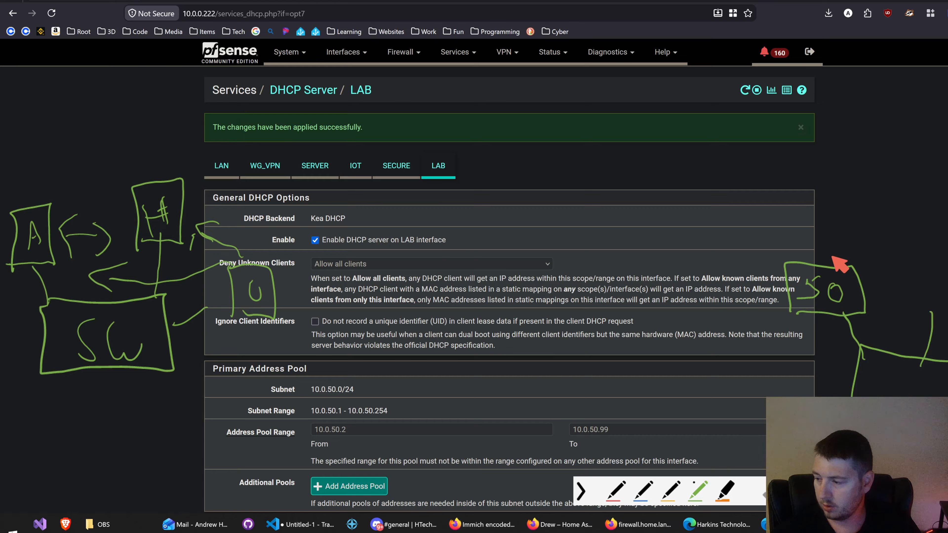
{"action": "left_click_drag", "start_coordinate": [800, 263], "coordinate": [798, 233]}
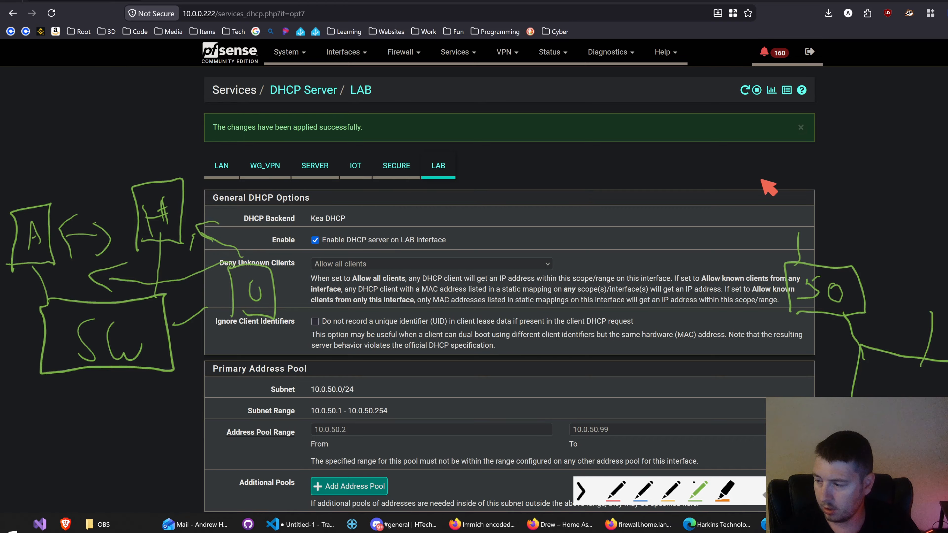
{"action": "mouse_move", "coordinate": [761, 180]}
{"action": "left_mouse_down"}
{"action": "mouse_move", "coordinate": [802, 224]}
{"action": "mouse_move", "coordinate": [747, 220]}
{"action": "mouse_move", "coordinate": [750, 170]}
{"action": "mouse_move", "coordinate": [780, 213]}
{"action": "left_mouse_up"}
{"action": "left_click_drag", "start_coordinate": [767, 198], "coordinate": [785, 190]}
{"action": "left_click_drag", "start_coordinate": [794, 225], "coordinate": [798, 234]}
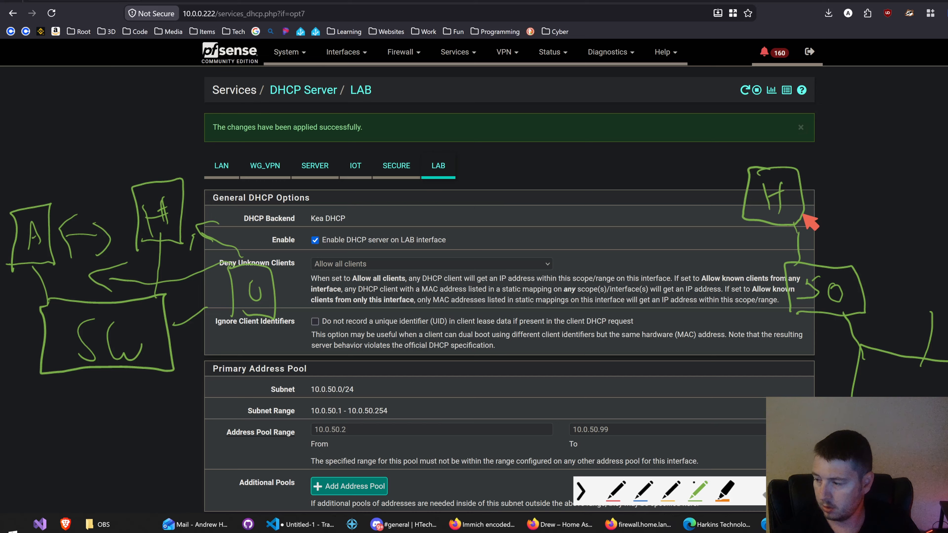
Step: Draw a "10" box on the second diagram's other branch and an "A" box connected above it
{"action": "left_click_drag", "start_coordinate": [915, 319], "coordinate": [947, 316]}
{"action": "mouse_move", "coordinate": [947, 268]}
{"action": "left_mouse_down"}
{"action": "mouse_move", "coordinate": [906, 270]}
{"action": "mouse_move", "coordinate": [910, 329]}
{"action": "left_mouse_up"}
{"action": "mouse_move", "coordinate": [917, 282]}
{"action": "left_mouse_down"}
{"action": "mouse_move", "coordinate": [921, 307]}
{"action": "mouse_move", "coordinate": [937, 295]}
{"action": "mouse_move", "coordinate": [947, 230]}
{"action": "left_mouse_up"}
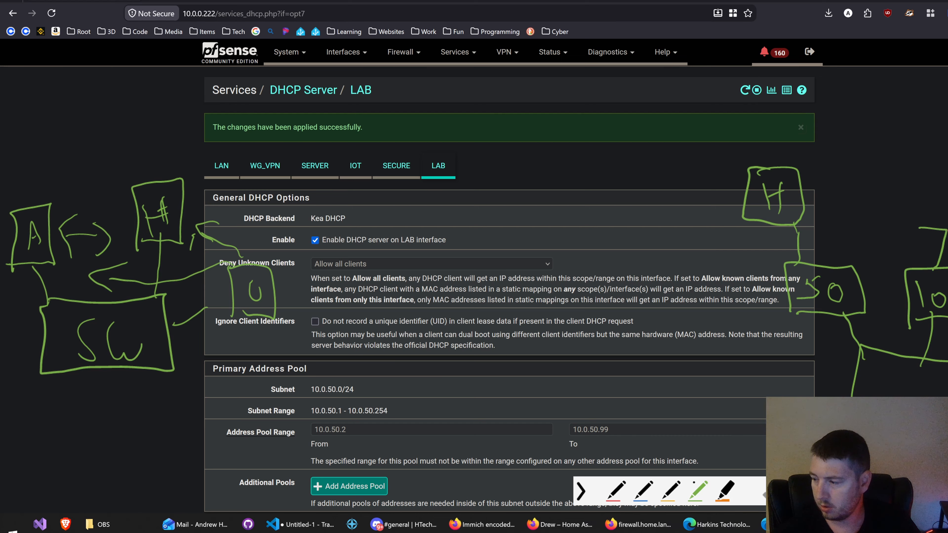
{"action": "mouse_move", "coordinate": [947, 181]}
{"action": "left_mouse_down"}
{"action": "mouse_move", "coordinate": [910, 215]}
{"action": "mouse_move", "coordinate": [908, 239]}
{"action": "mouse_move", "coordinate": [943, 224]}
{"action": "mouse_move", "coordinate": [935, 213]}
{"action": "left_mouse_up"}
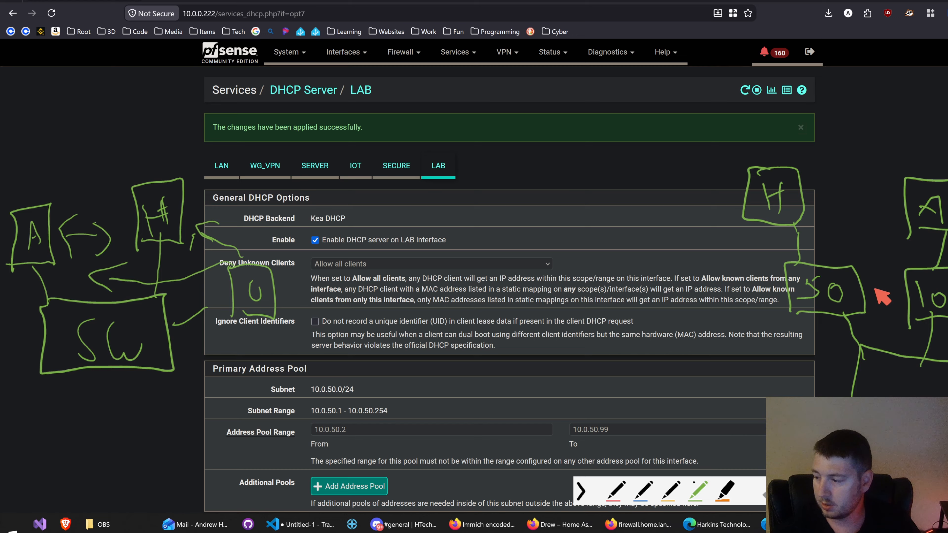
Step: Draw a crossed-out red line between the "50" and "10" boxes to show blocked traffic
{"action": "left_click", "coordinate": [620, 489]}
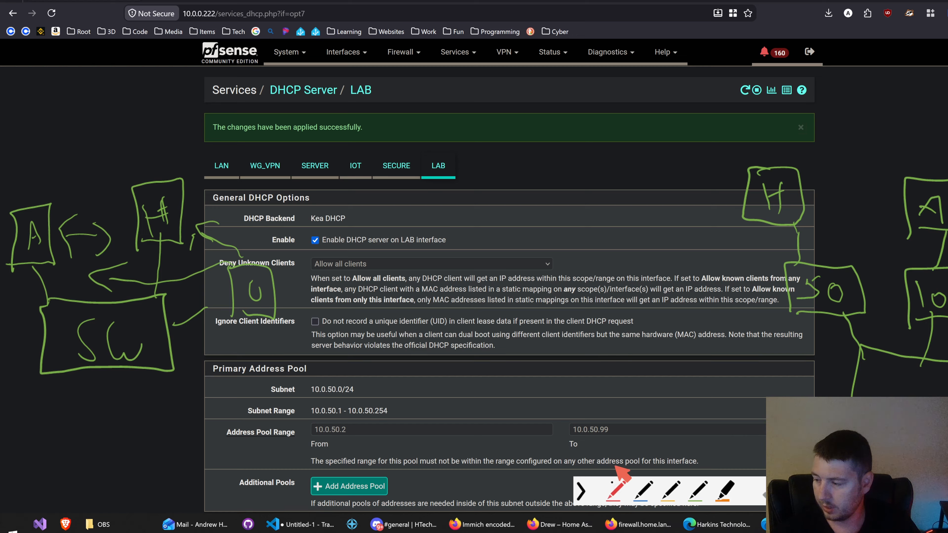
{"action": "left_click_drag", "start_coordinate": [876, 297], "coordinate": [907, 313]}
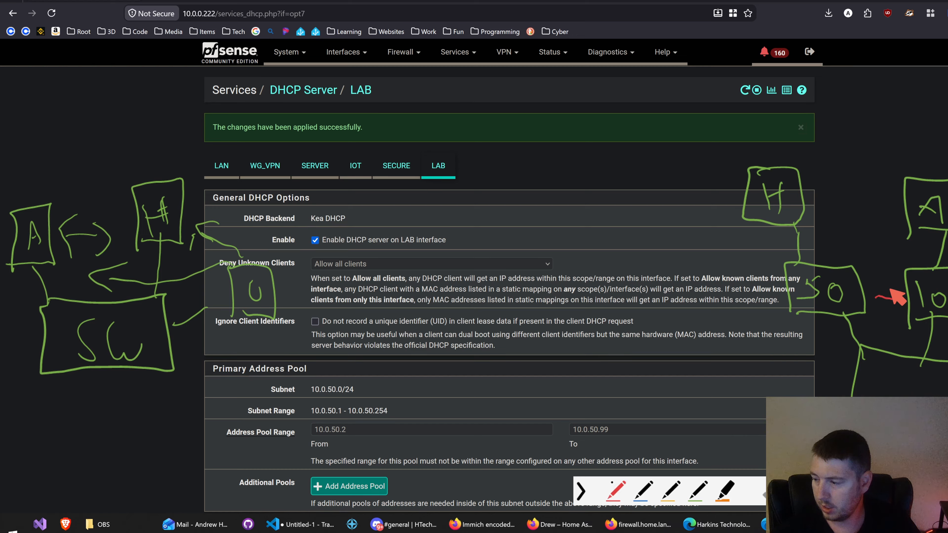
{"action": "mouse_move", "coordinate": [878, 276]}
{"action": "left_mouse_down"}
{"action": "mouse_move", "coordinate": [891, 316]}
{"action": "mouse_move", "coordinate": [888, 278]}
{"action": "left_mouse_up"}
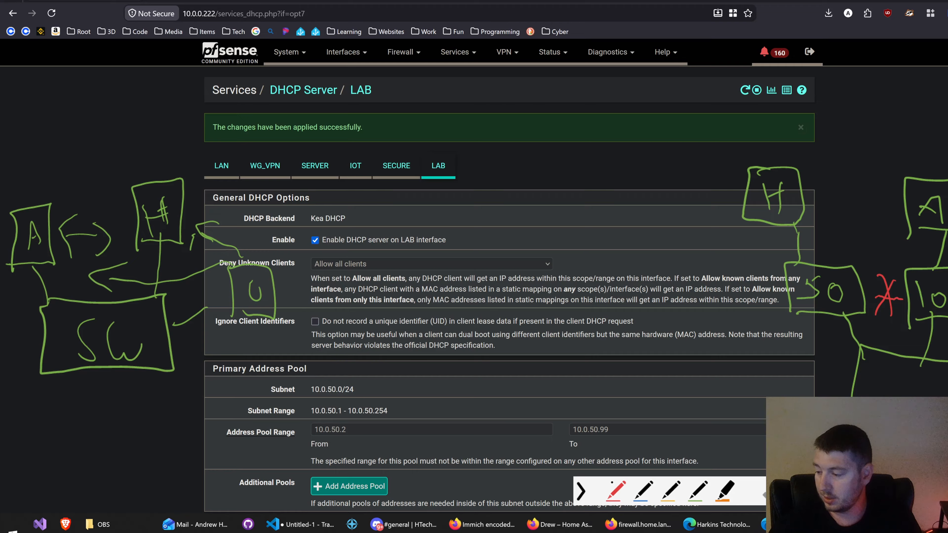
Step: Draw a yellow "GW" box linked to the second switch with an arrow toward a letter "I", then close the drawing overlay
{"action": "left_click", "coordinate": [670, 490]}
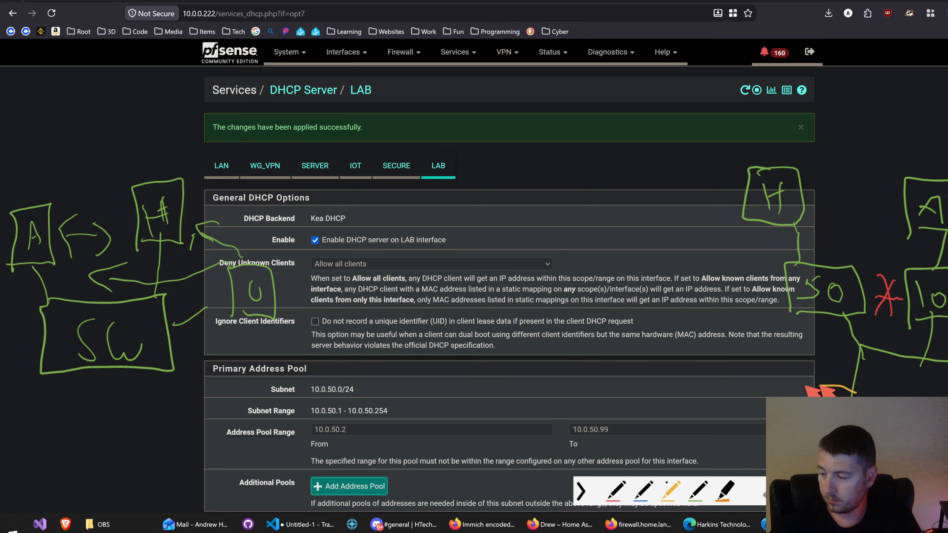
{"action": "mouse_move", "coordinate": [817, 390]}
{"action": "left_mouse_down"}
{"action": "mouse_move", "coordinate": [802, 373]}
{"action": "mouse_move", "coordinate": [784, 416]}
{"action": "mouse_move", "coordinate": [702, 411]}
{"action": "mouse_move", "coordinate": [798, 349]}
{"action": "mouse_move", "coordinate": [741, 396]}
{"action": "mouse_move", "coordinate": [779, 388]}
{"action": "mouse_move", "coordinate": [790, 375]}
{"action": "left_mouse_up"}
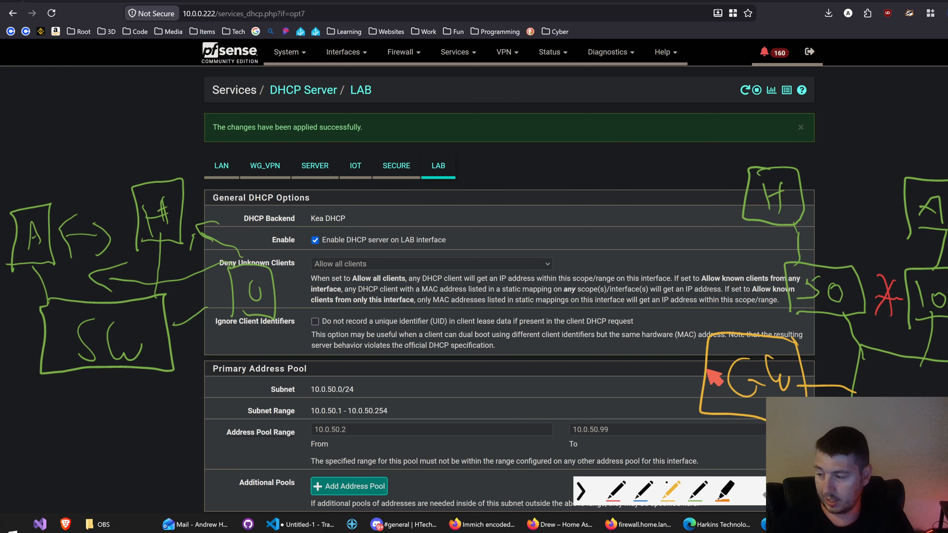
{"action": "mouse_move", "coordinate": [709, 369]}
{"action": "left_mouse_down"}
{"action": "mouse_move", "coordinate": [668, 378]}
{"action": "mouse_move", "coordinate": [662, 409]}
{"action": "left_mouse_up"}
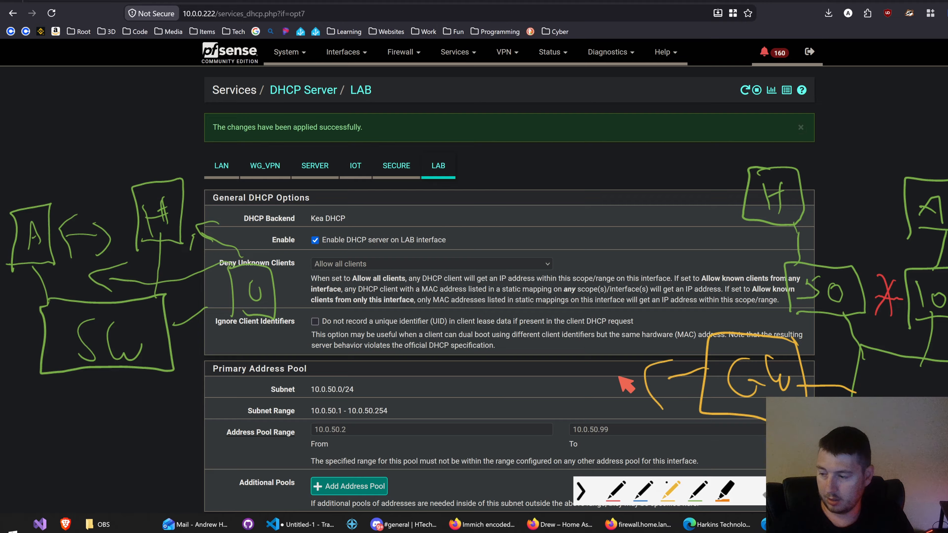
{"action": "mouse_move", "coordinate": [574, 354]}
{"action": "left_mouse_down"}
{"action": "mouse_move", "coordinate": [576, 404]}
{"action": "mouse_move", "coordinate": [590, 351]}
{"action": "left_mouse_up"}
{"action": "left_click_drag", "start_coordinate": [550, 404], "coordinate": [593, 397]}
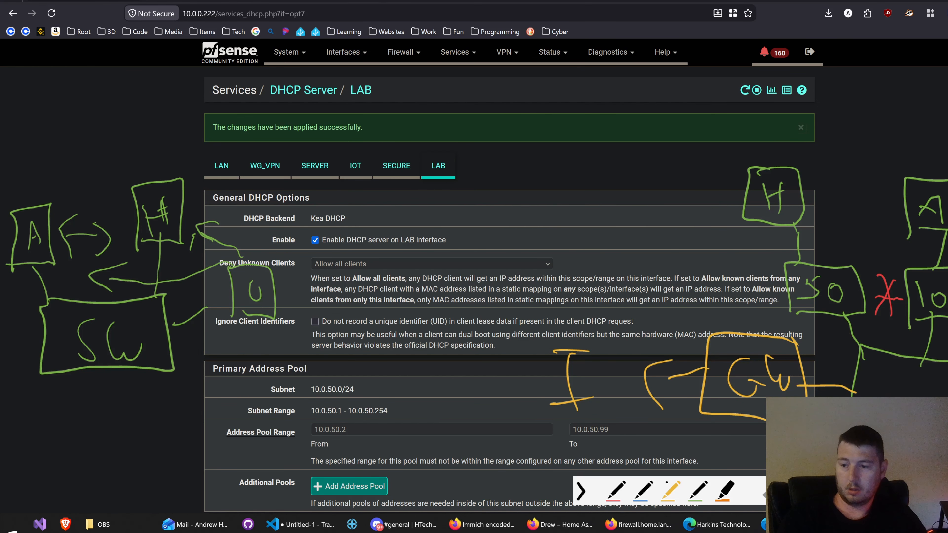
{"action": "key", "text": "Escape"}
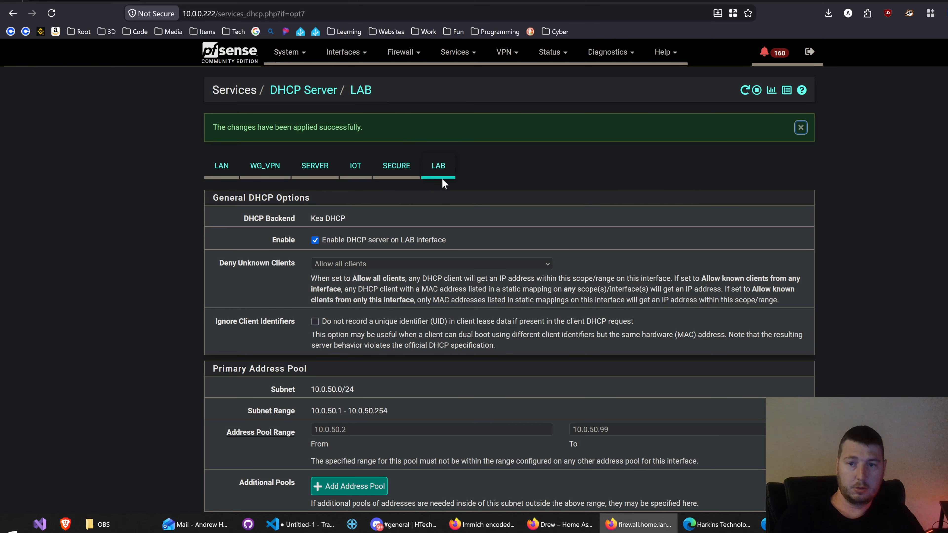
Step: Start a new pass rule in the LAB interface's firewall rules with LAB subnets as the source
{"action": "left_click", "coordinate": [405, 54]}
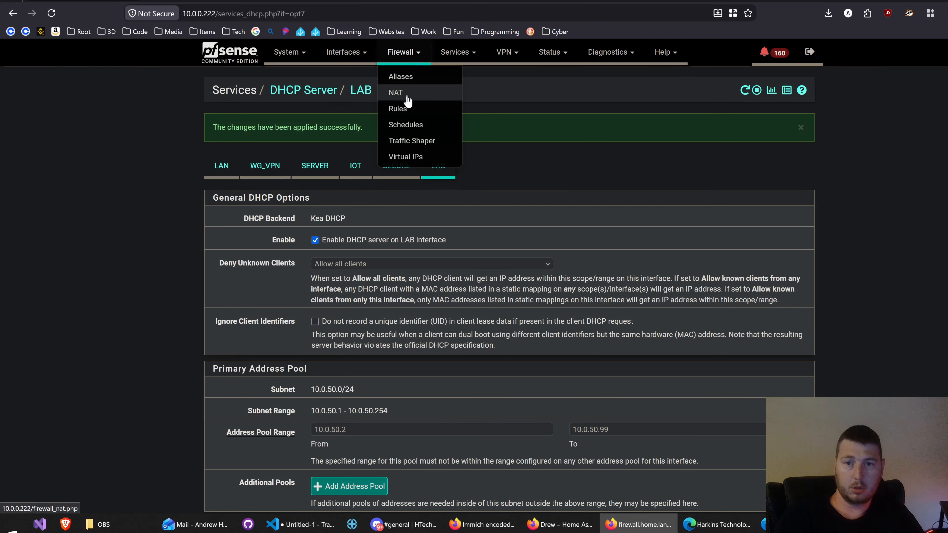
{"action": "left_click", "coordinate": [399, 109]}
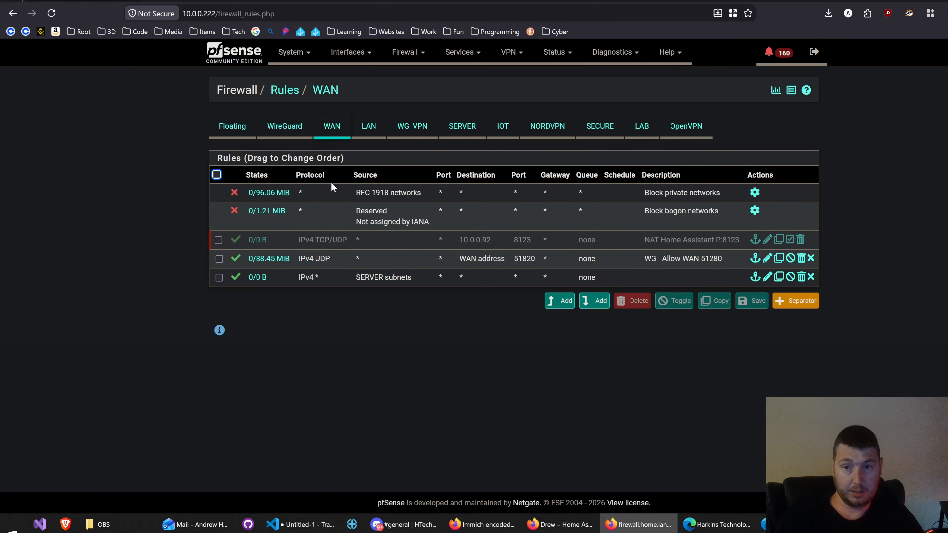
{"action": "left_click", "coordinate": [638, 128]}
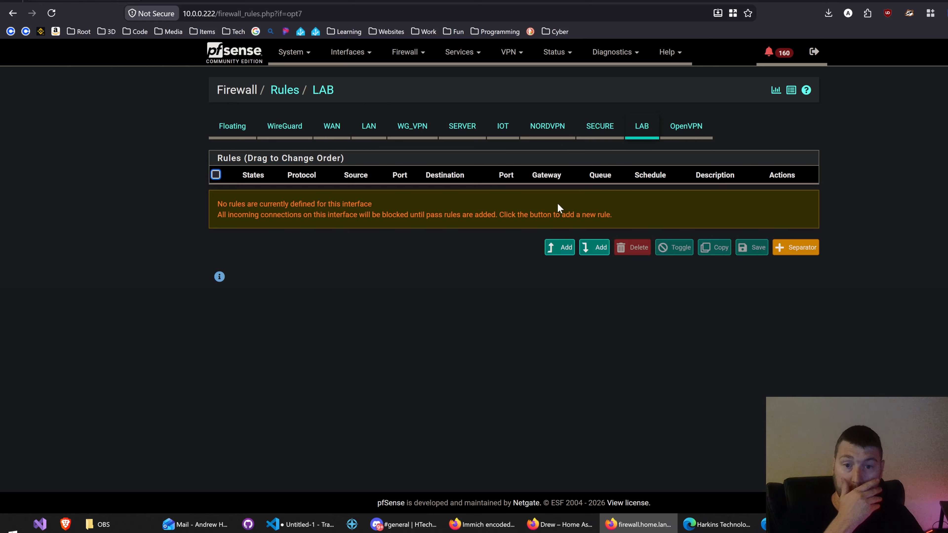
{"action": "left_click", "coordinate": [550, 250]}
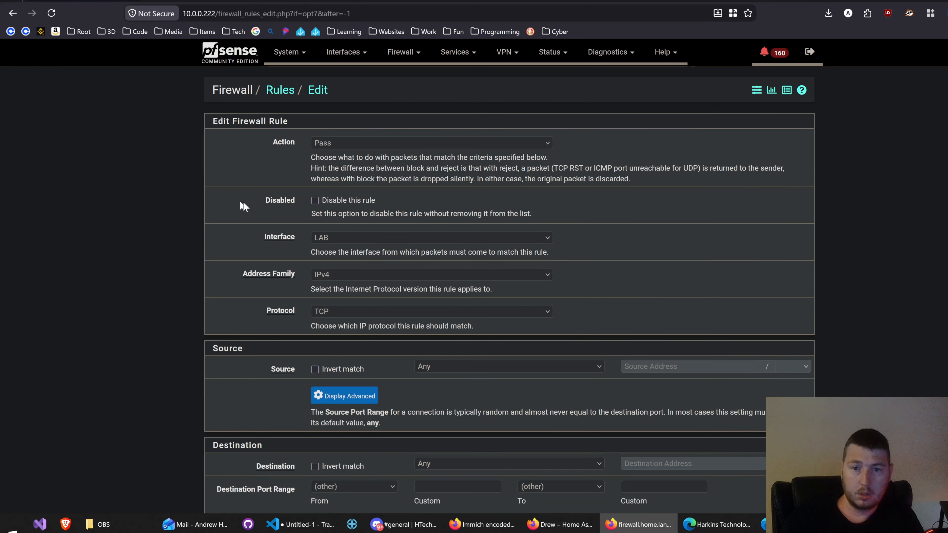
{"action": "left_click", "coordinate": [464, 364]}
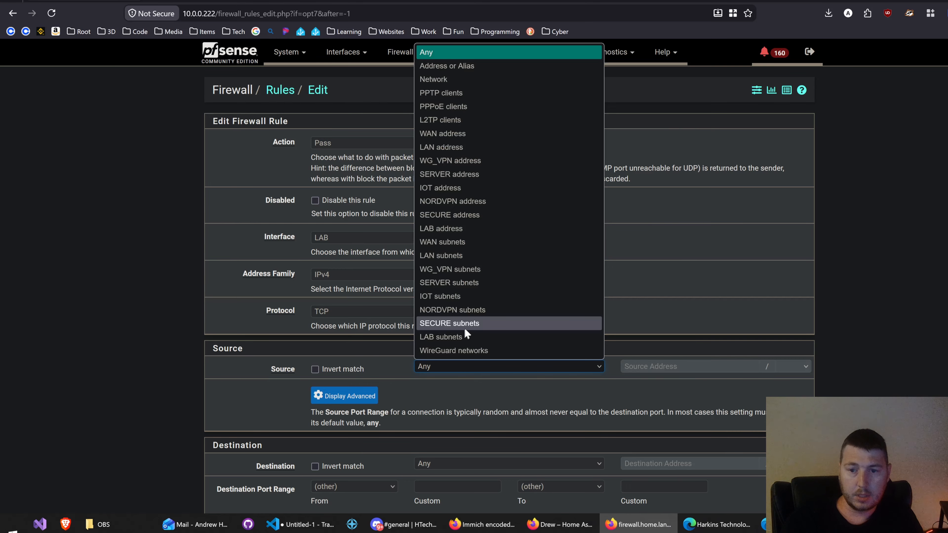
{"action": "left_click", "coordinate": [462, 337]}
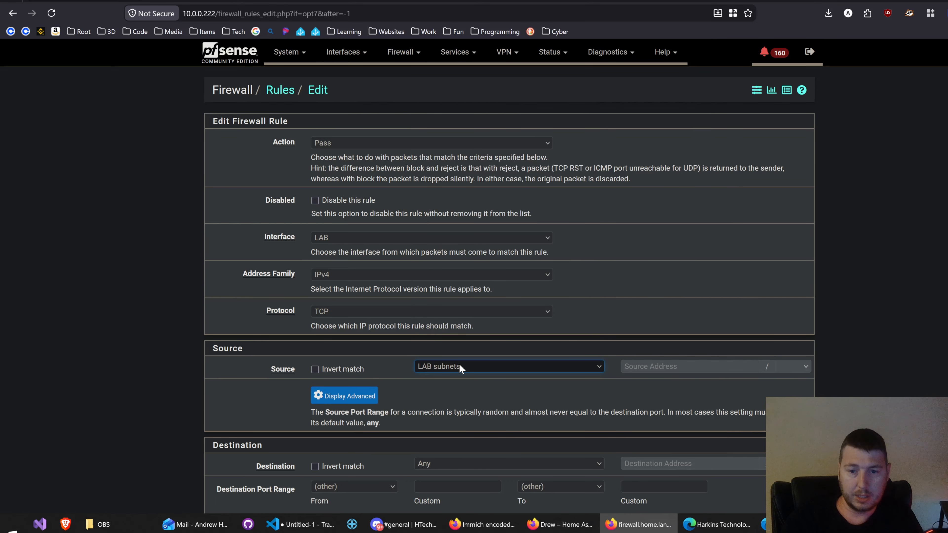
Step: Set the pass rule's destination to LAB address and save the rule
{"action": "scroll", "coordinate": [157, 390], "scroll_direction": "down", "scroll_amount": 2}
{"action": "left_click", "coordinate": [457, 405]}
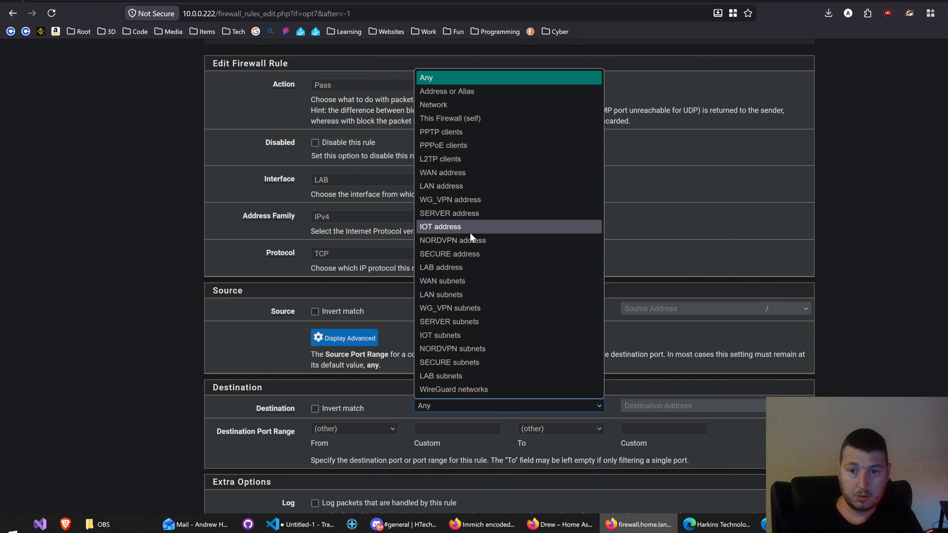
{"action": "left_click", "coordinate": [461, 268]}
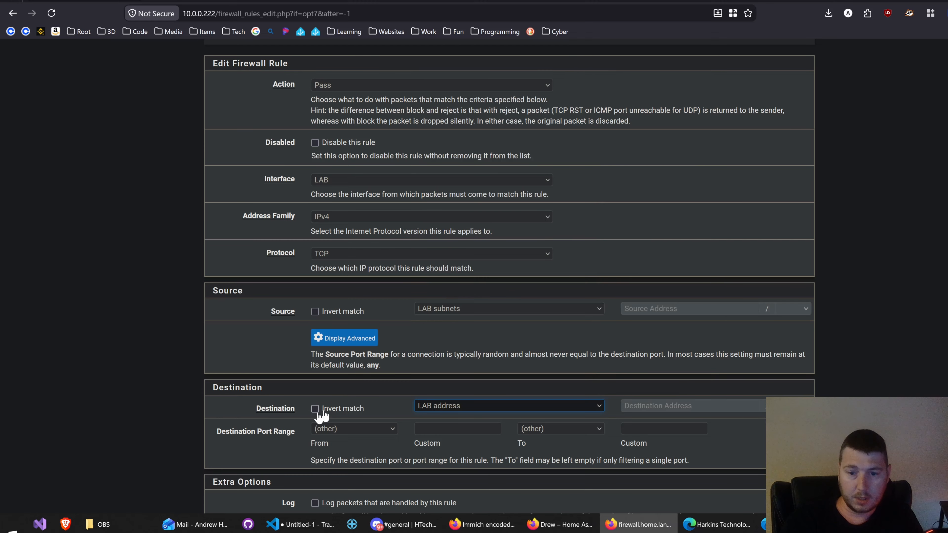
{"action": "left_click", "coordinate": [168, 392]}
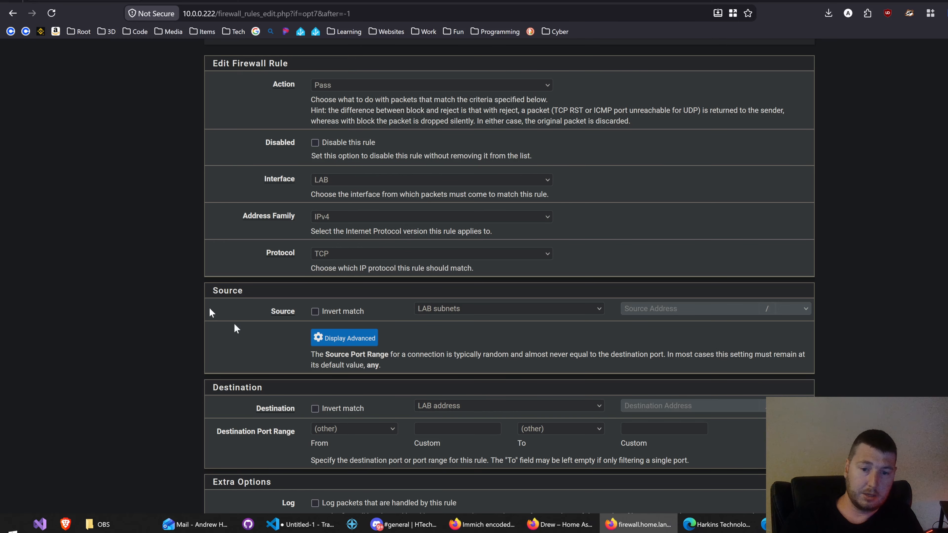
{"action": "scroll", "coordinate": [190, 349], "scroll_direction": "down", "scroll_amount": 5}
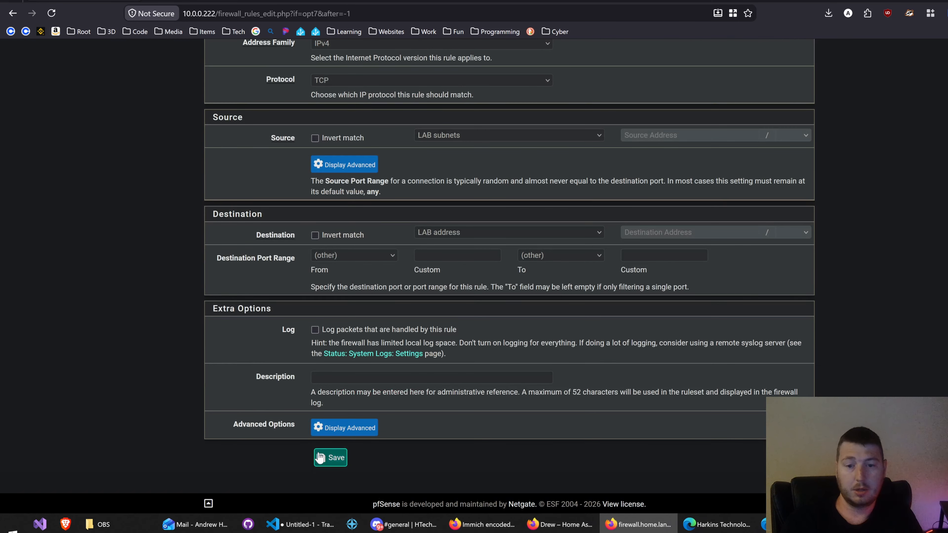
{"action": "left_click", "coordinate": [326, 456]}
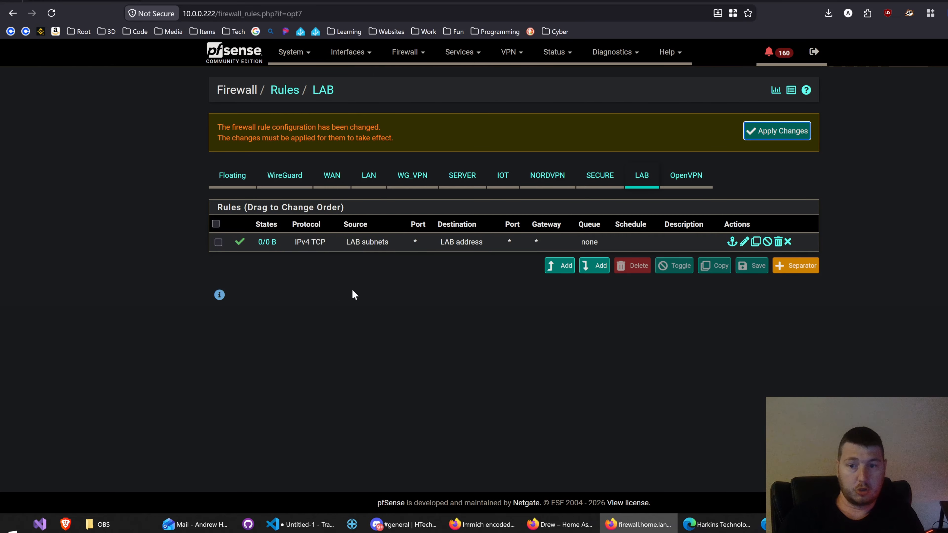
Step: Start another LAB firewall rule above the existing pass rule and set its action to Block
{"action": "left_click", "coordinate": [553, 267]}
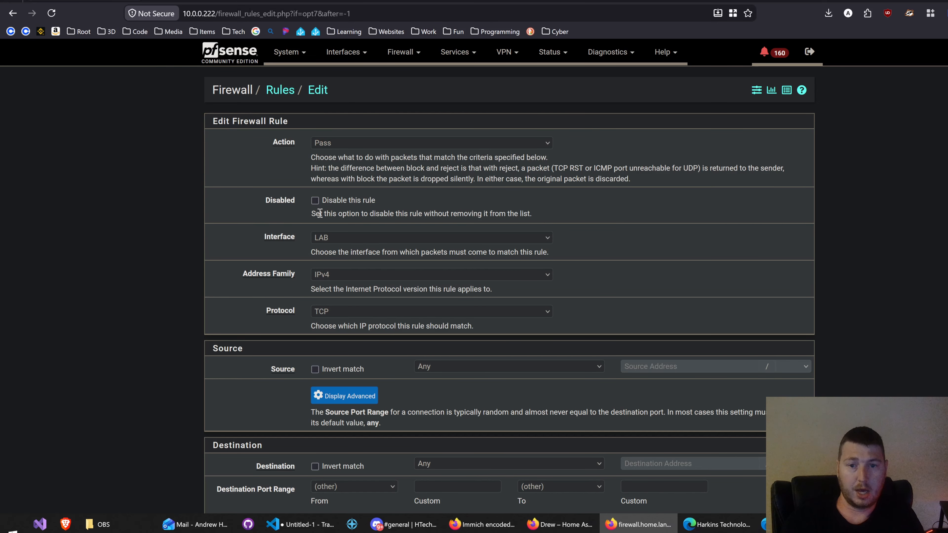
{"action": "left_click", "coordinate": [348, 145]}
{"action": "left_click", "coordinate": [335, 171]}
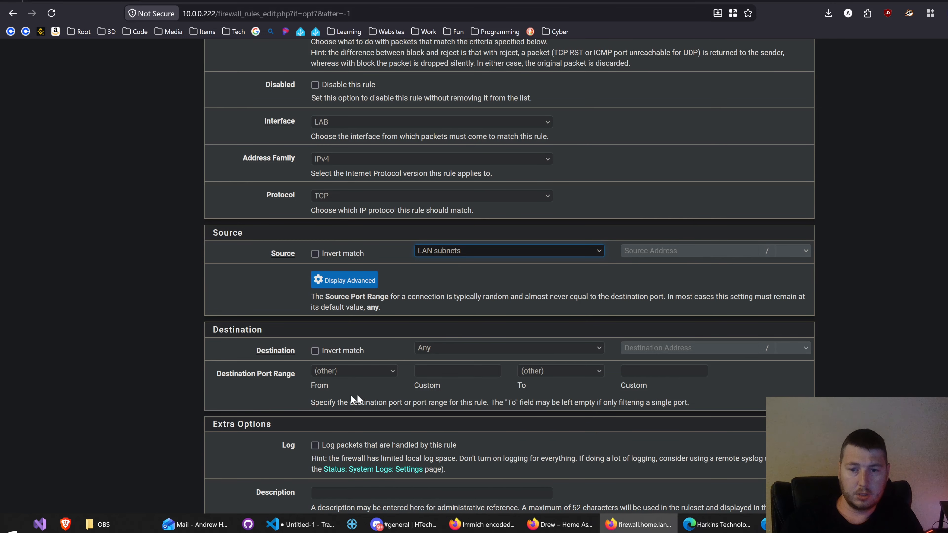
{"action": "scroll", "coordinate": [356, 398], "scroll_direction": "up", "scroll_amount": 3}
{"action": "left_click", "coordinate": [319, 140]}
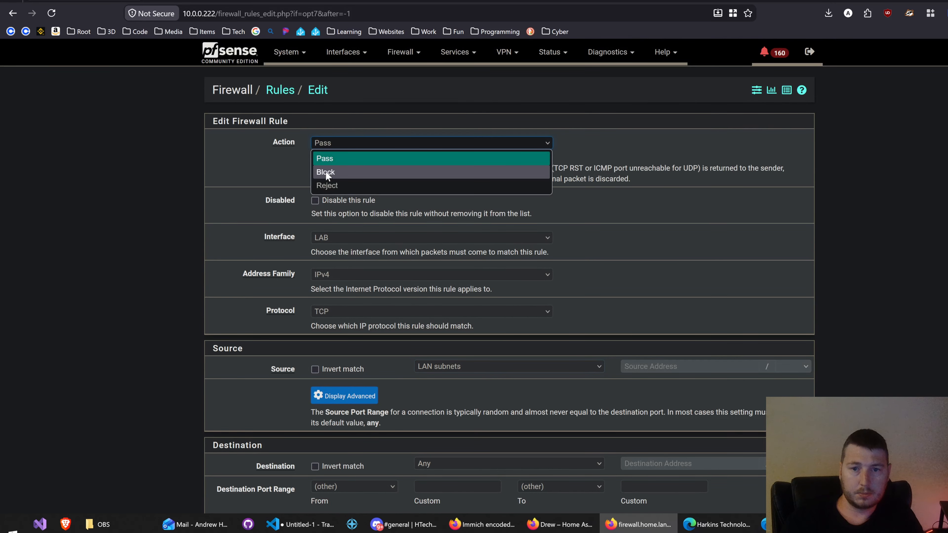
{"action": "left_click", "coordinate": [326, 171]}
Step: Set the block rule's source to LAB subnets, keep the destination as Any, and save the rule
{"action": "scroll", "coordinate": [233, 359], "scroll_direction": "down", "scroll_amount": 6}
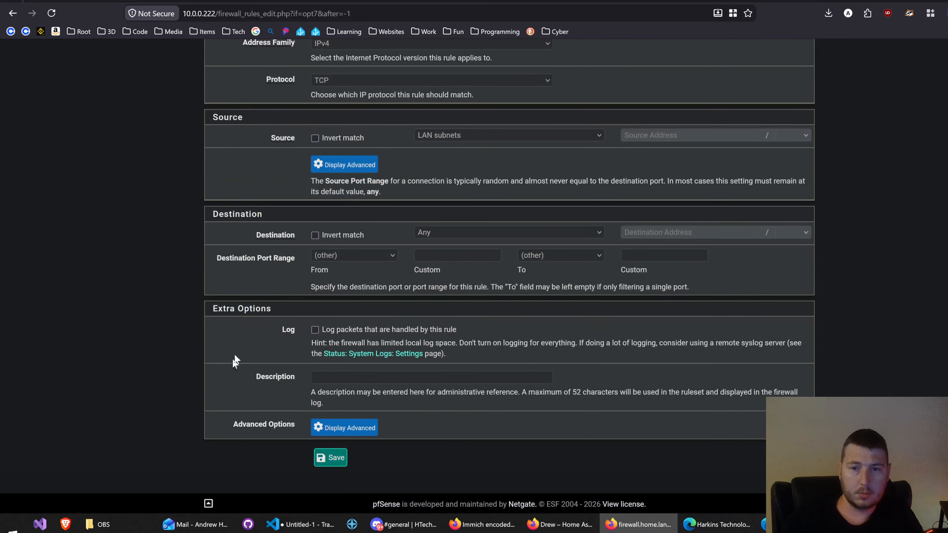
{"action": "left_click", "coordinate": [429, 140]}
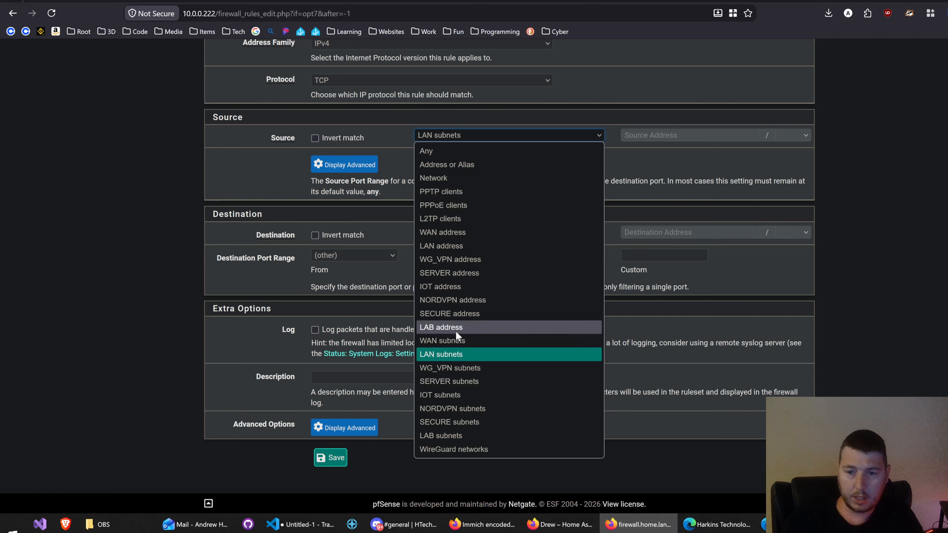
{"action": "left_click", "coordinate": [452, 435]}
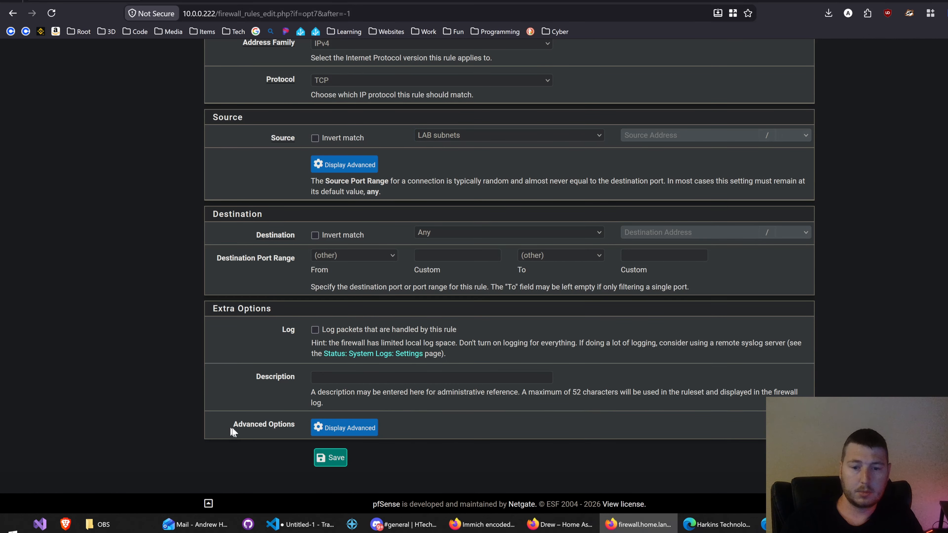
{"action": "left_click", "coordinate": [330, 457]}
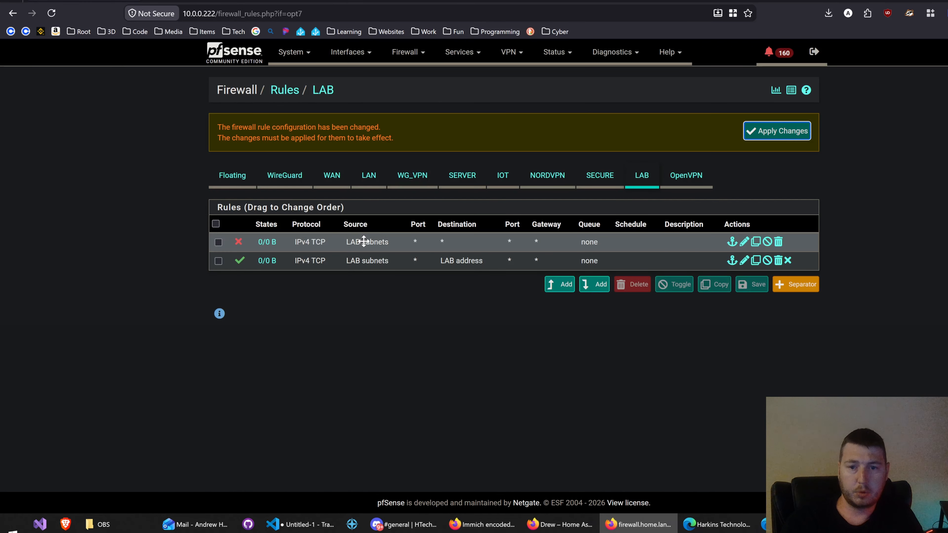
Step: Try to move the block rule below the pass rule in the LAB rule list
{"action": "left_click_drag", "start_coordinate": [364, 239], "coordinate": [340, 290]}
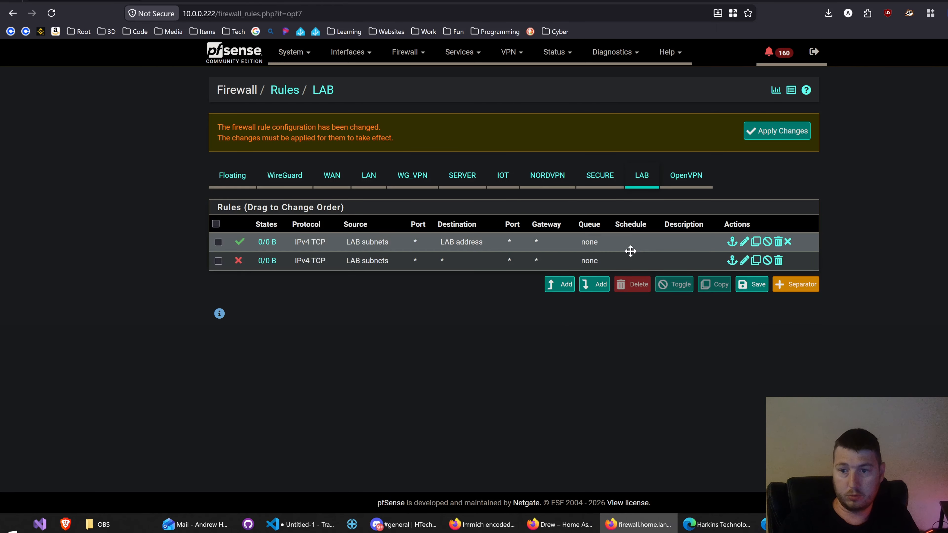
{"action": "left_click", "coordinate": [641, 243]}
{"action": "left_click", "coordinate": [600, 289]}
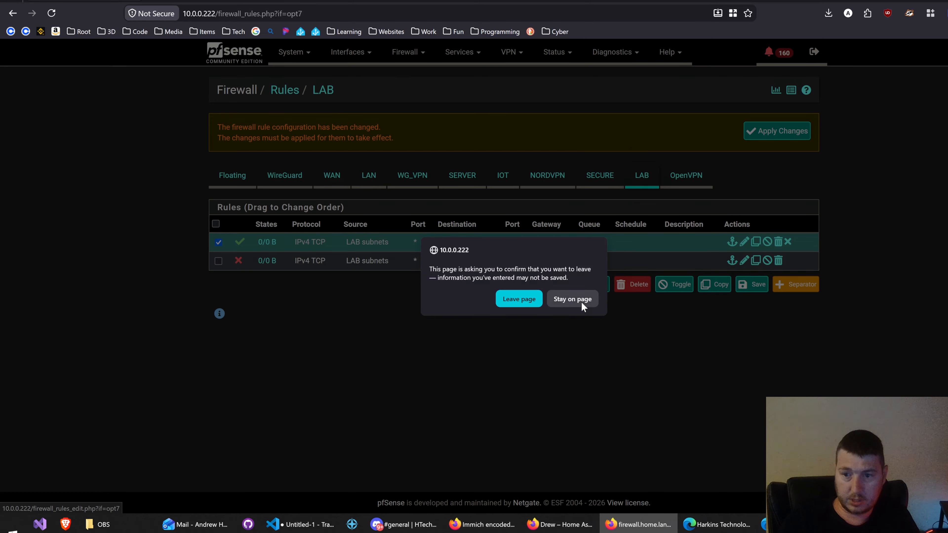
{"action": "left_click", "coordinate": [573, 299]}
Step: Apply the pending LAB firewall rule changes, leaving the page without saving the rule order
{"action": "left_click", "coordinate": [779, 130]}
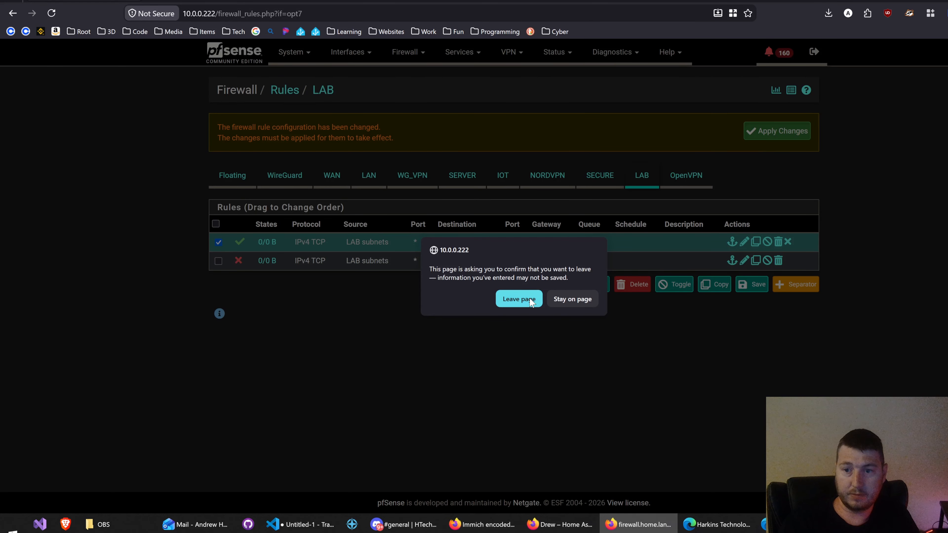
{"action": "left_click", "coordinate": [565, 298]}
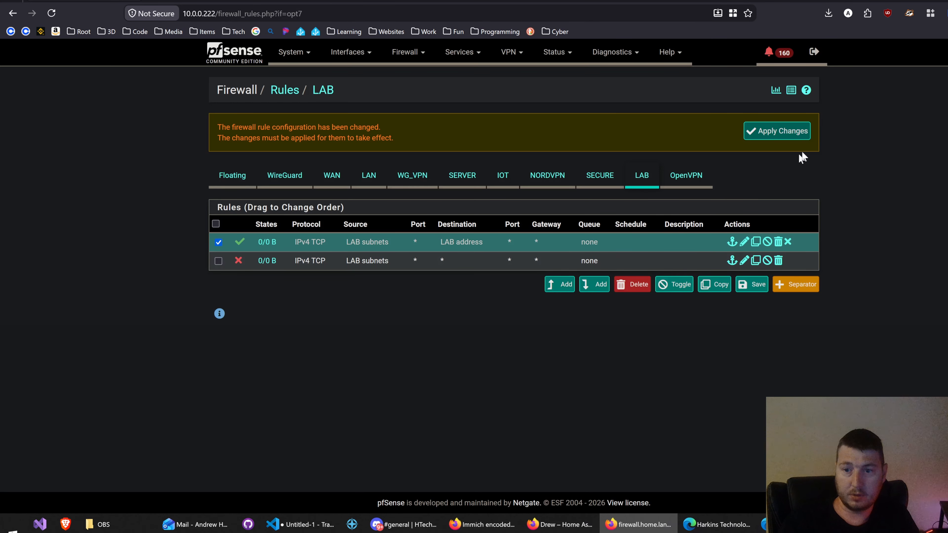
{"action": "left_click", "coordinate": [781, 131]}
{"action": "left_click", "coordinate": [520, 300]}
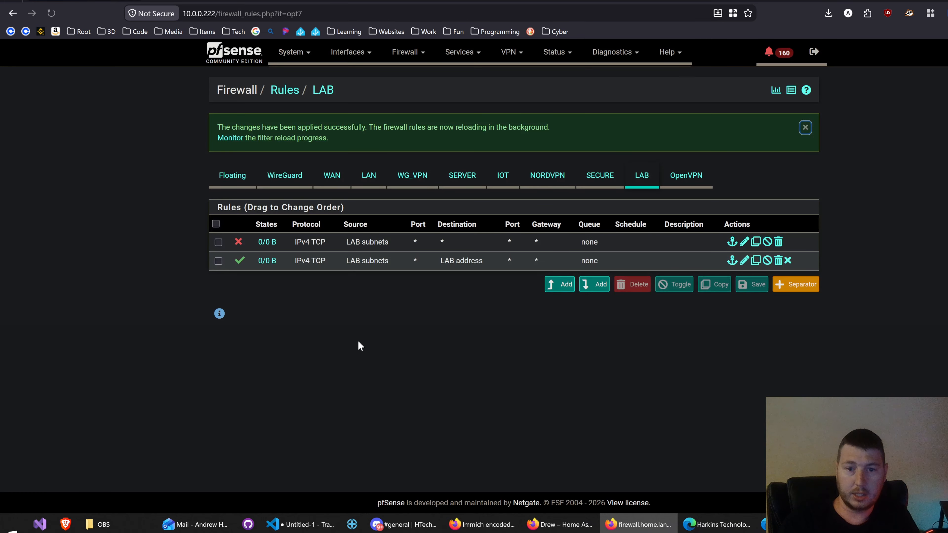
Step: Start a new pass rule at the top of the LAB rule list and set its source to LAB subnets
{"action": "left_click", "coordinate": [564, 285]}
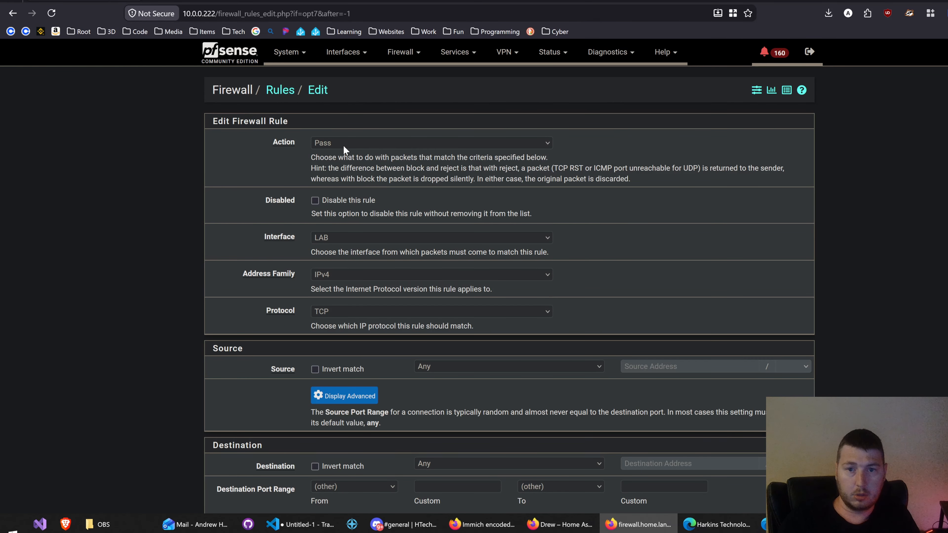
{"action": "left_click", "coordinate": [464, 368]}
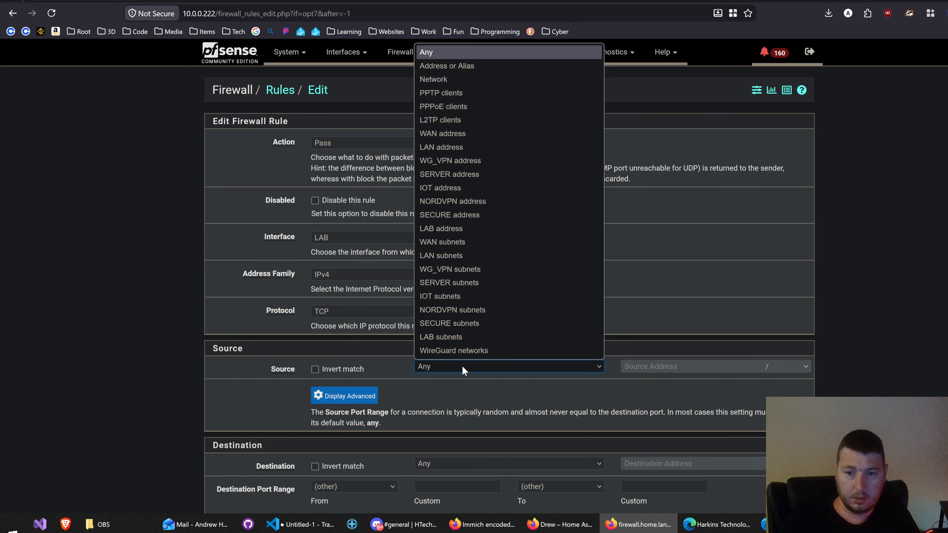
{"action": "left_click", "coordinate": [455, 338]}
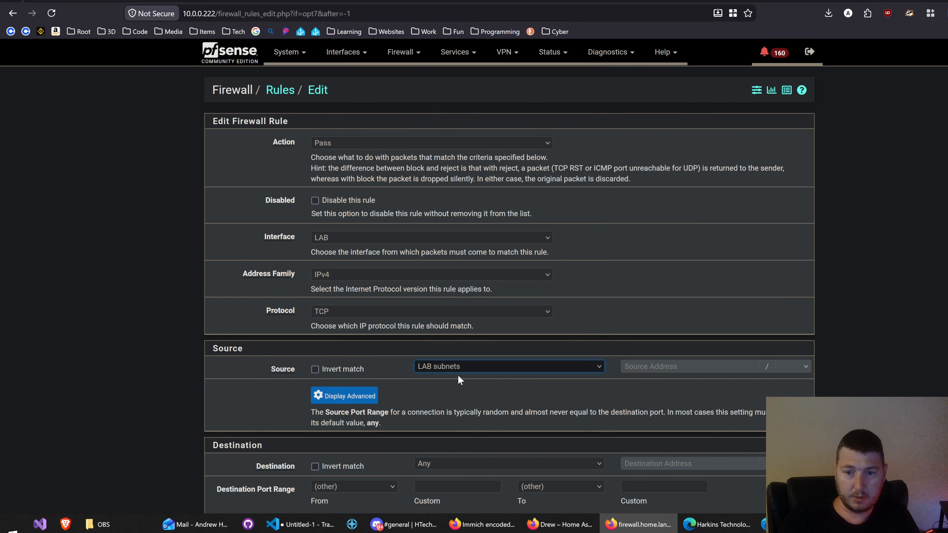
Step: Set the pass rule's destination to the private_networks alias with Invert match enabled, and save the rule
{"action": "scroll", "coordinate": [114, 394], "scroll_direction": "down", "scroll_amount": 2}
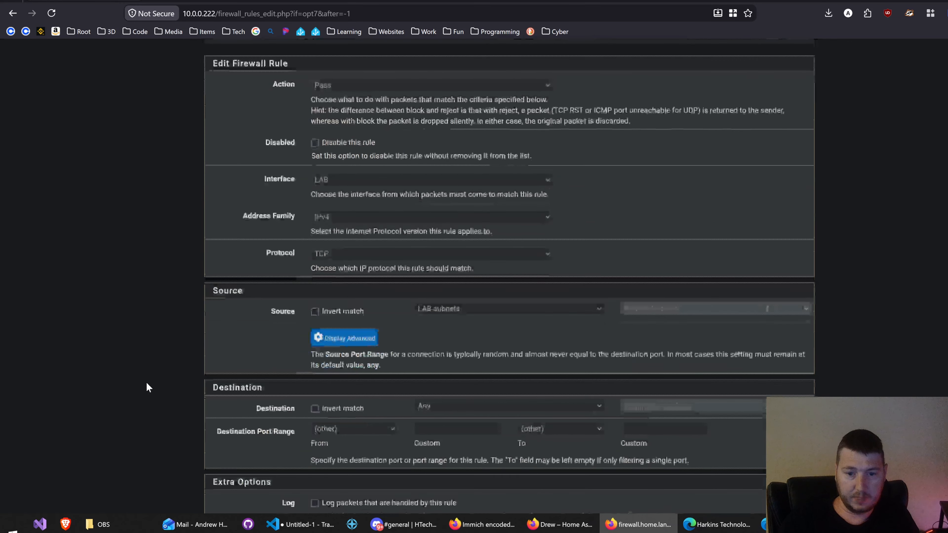
{"action": "left_click", "coordinate": [449, 407]}
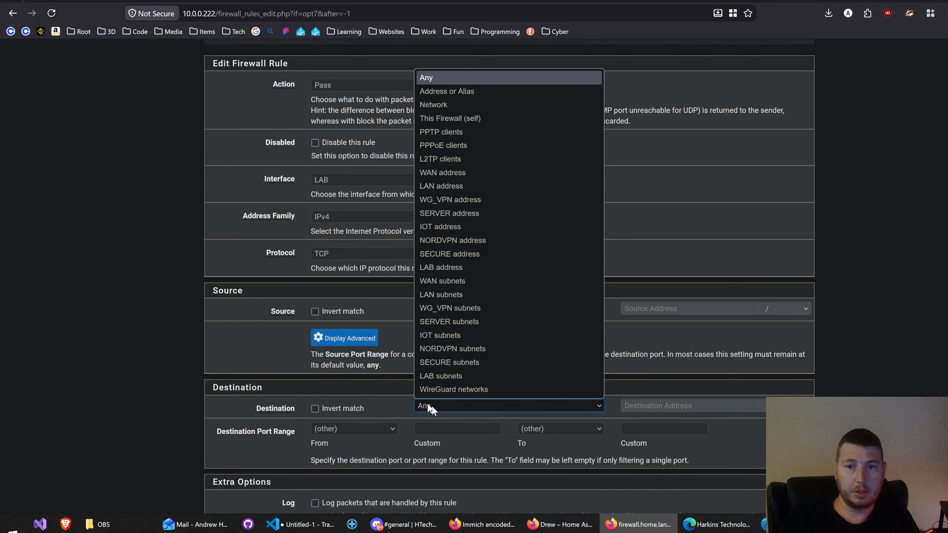
{"action": "left_click", "coordinate": [459, 91]}
{"action": "left_click", "coordinate": [655, 406]}
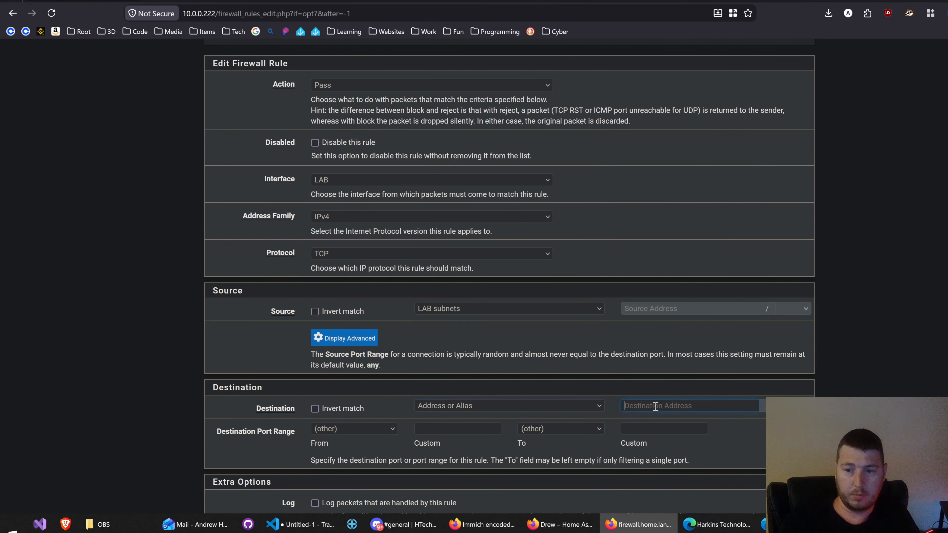
{"action": "type", "text": "pri"}
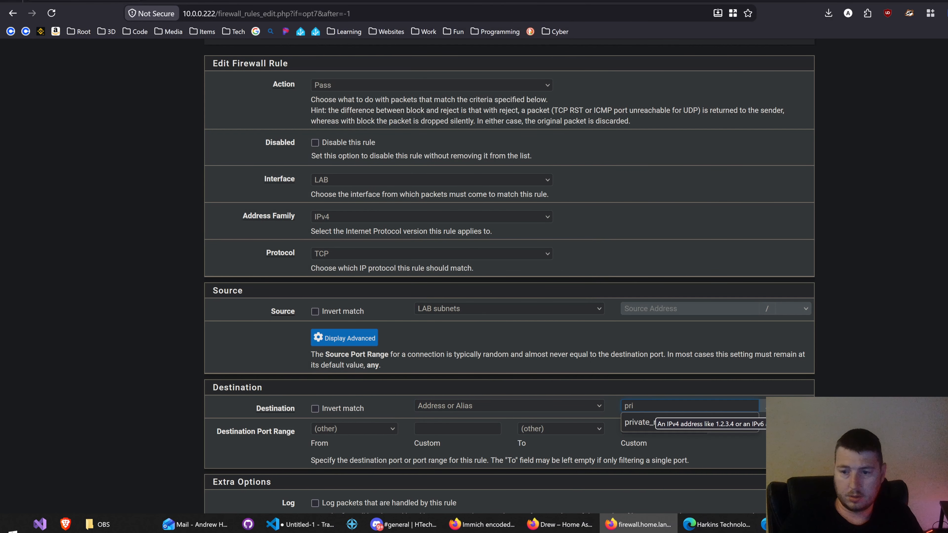
{"action": "left_click", "coordinate": [651, 419]}
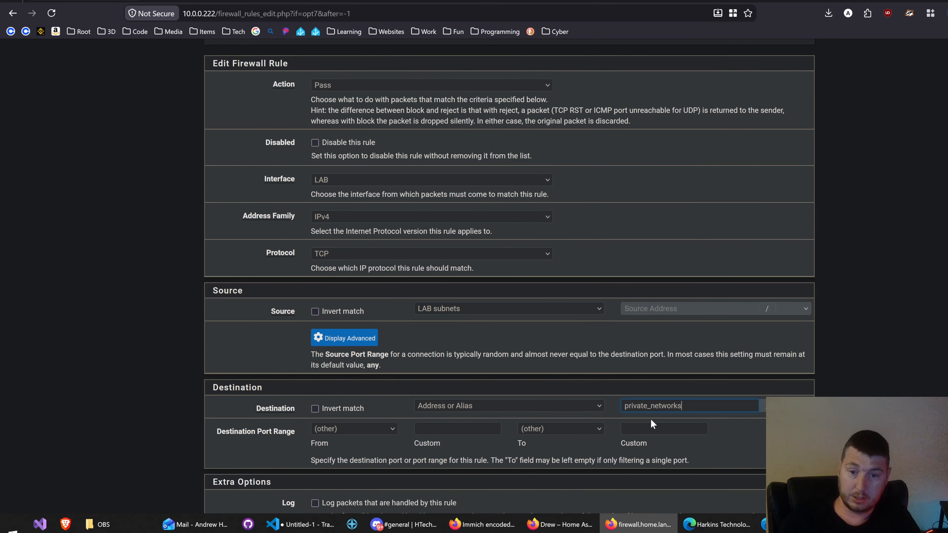
{"action": "left_click", "coordinate": [314, 409]}
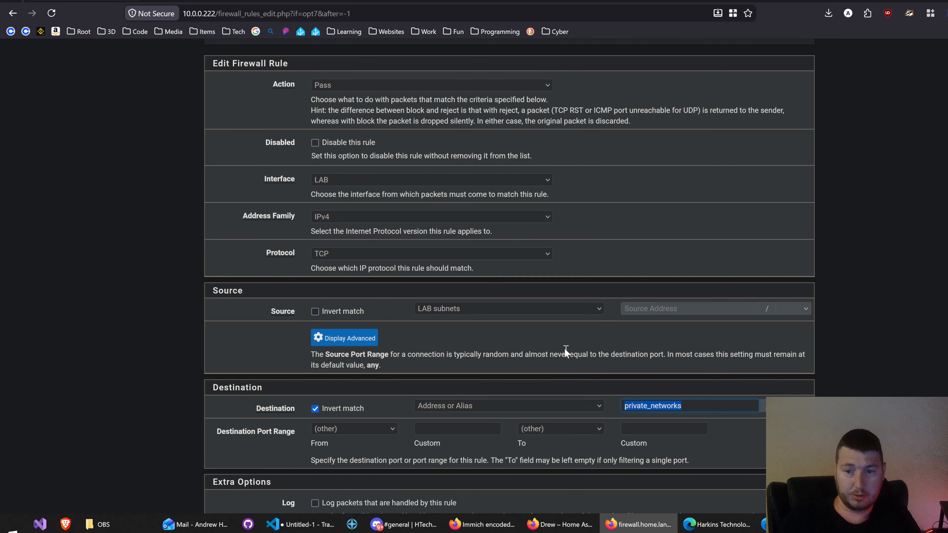
{"action": "scroll", "coordinate": [374, 360], "scroll_direction": "down", "scroll_amount": 1}
{"action": "scroll", "coordinate": [374, 360], "scroll_direction": "down", "scroll_amount": 4}
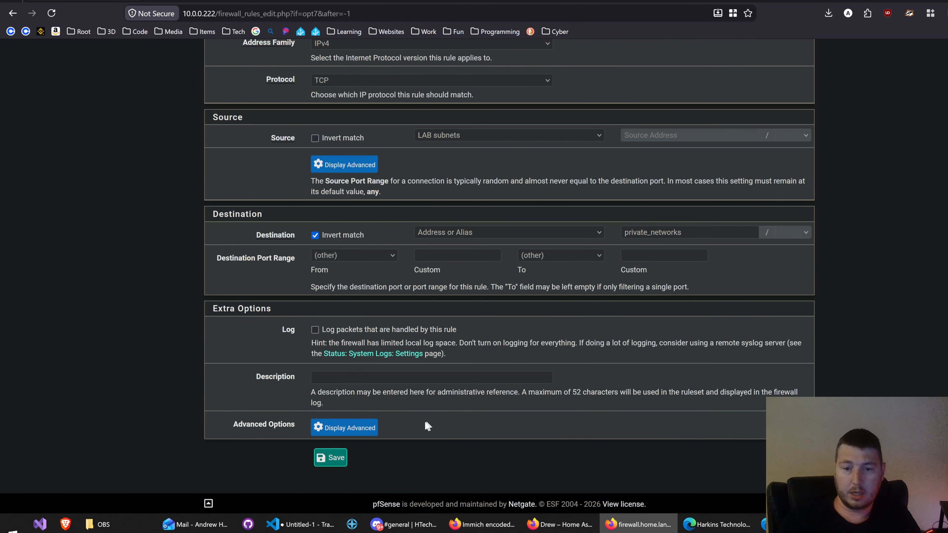
{"action": "left_click", "coordinate": [326, 463]}
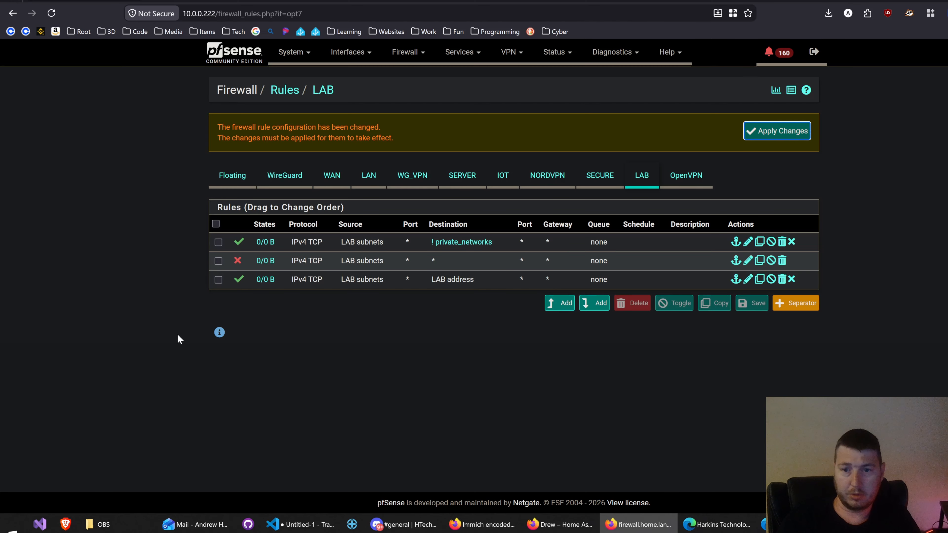
Step: Try to reorder the LAB rules with LAB address first and the block rule last, applying changes and leaving the page without saving the order
{"action": "left_click_drag", "start_coordinate": [403, 243], "coordinate": [416, 298]}
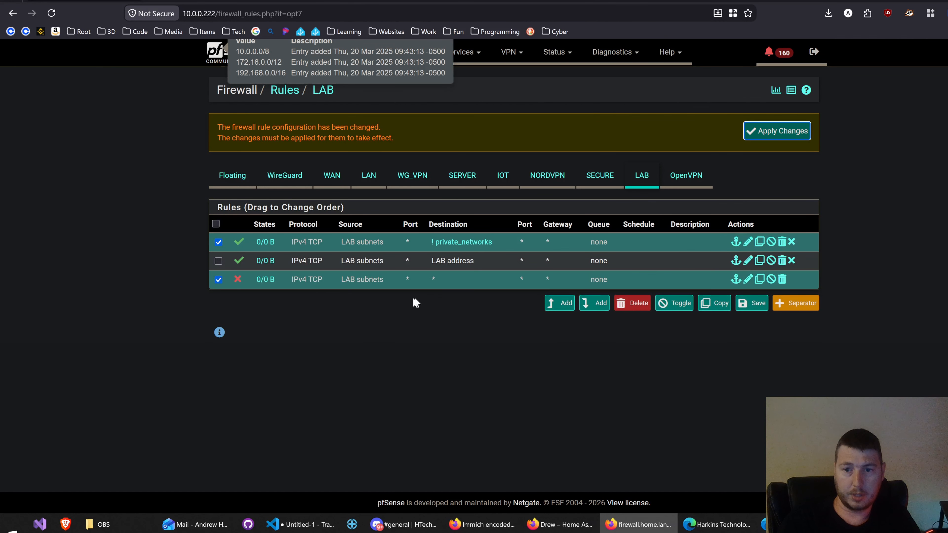
{"action": "left_click_drag", "start_coordinate": [451, 265], "coordinate": [429, 269]}
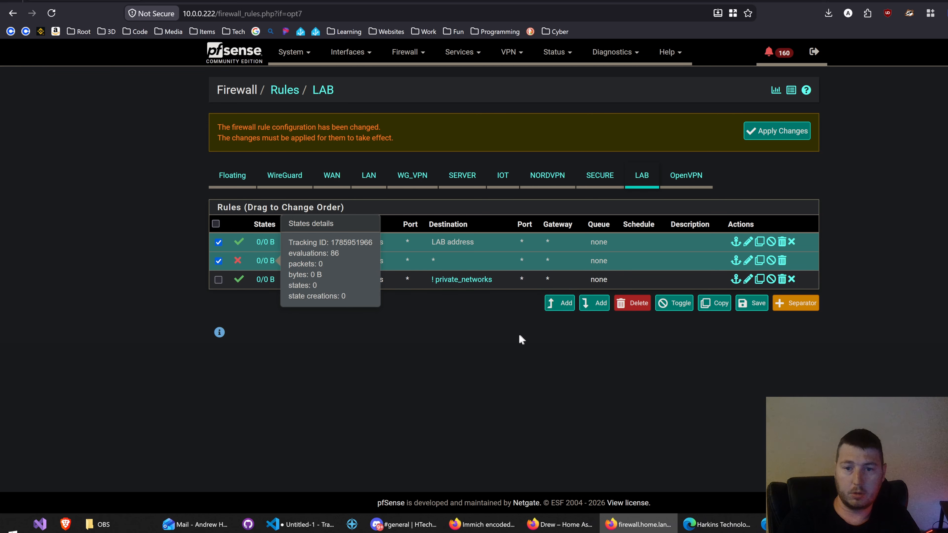
{"action": "left_click_drag", "start_coordinate": [433, 263], "coordinate": [434, 281]}
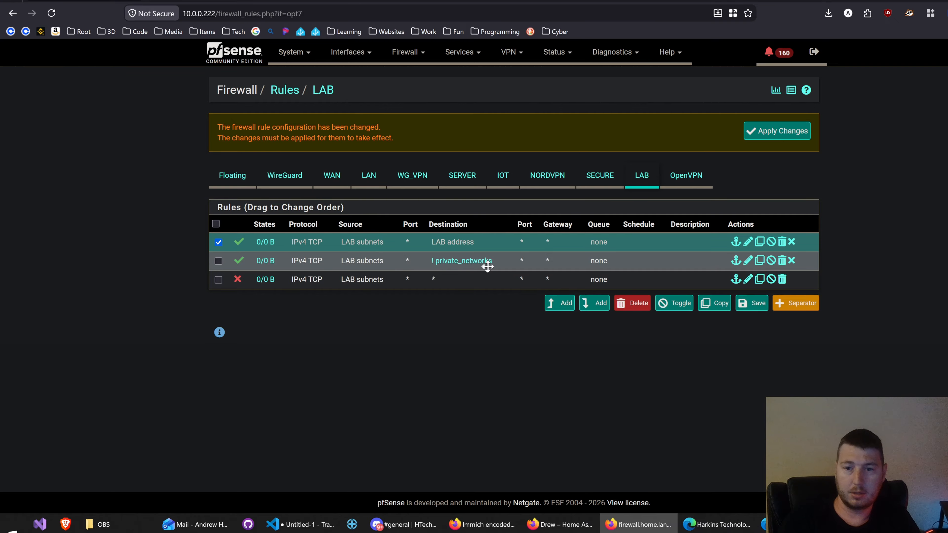
{"action": "mouse_move", "coordinate": [478, 266]}
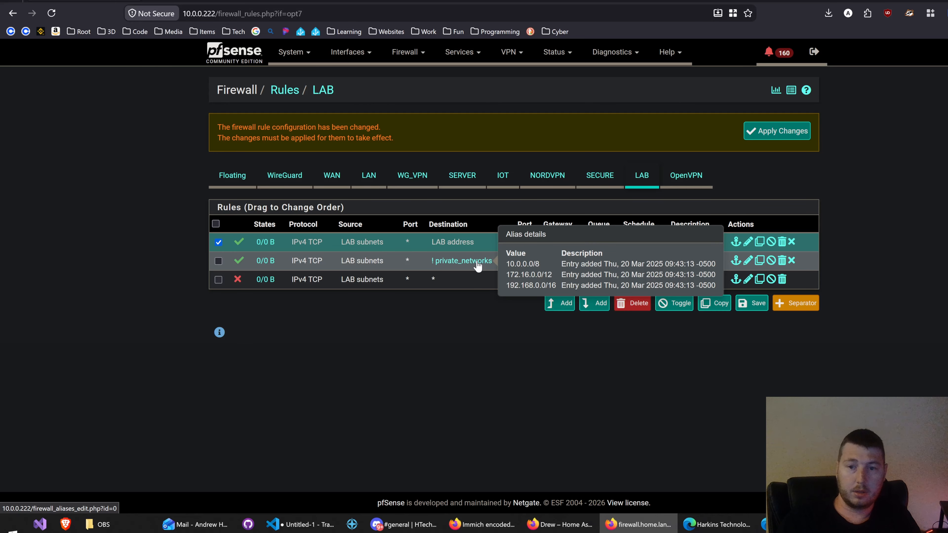
{"action": "mouse_move", "coordinate": [471, 266]}
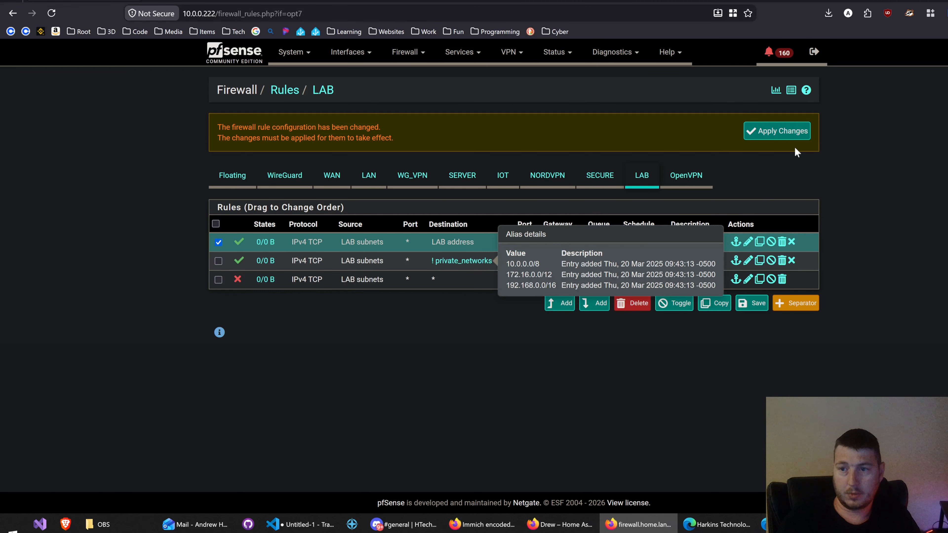
{"action": "left_click", "coordinate": [780, 135]}
{"action": "left_click", "coordinate": [518, 299]}
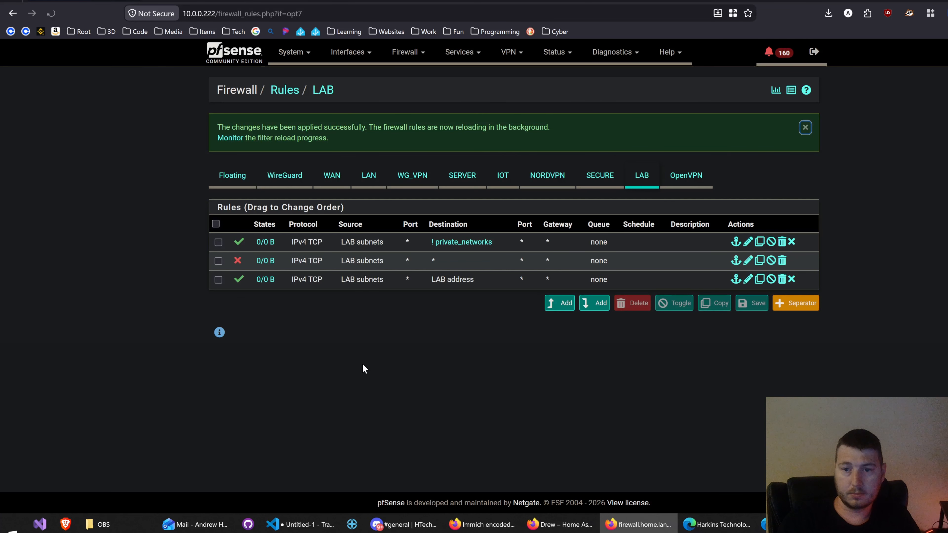
Step: Order the LAB rules as LAB address pass, inverted private_networks pass, and block any, save that order and apply the changes
{"action": "left_click_drag", "start_coordinate": [354, 261], "coordinate": [372, 351]}
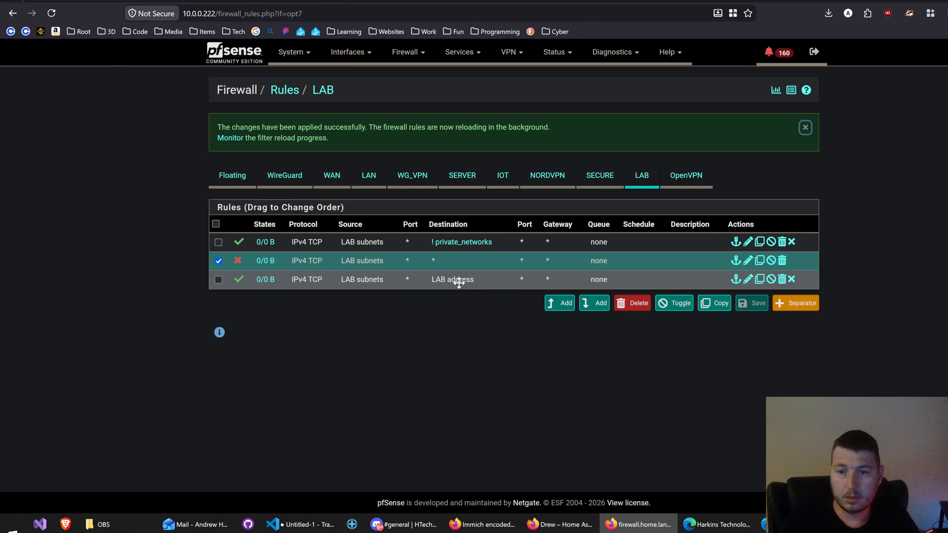
{"action": "left_click_drag", "start_coordinate": [482, 262], "coordinate": [449, 269]}
{"action": "left_click", "coordinate": [480, 404]}
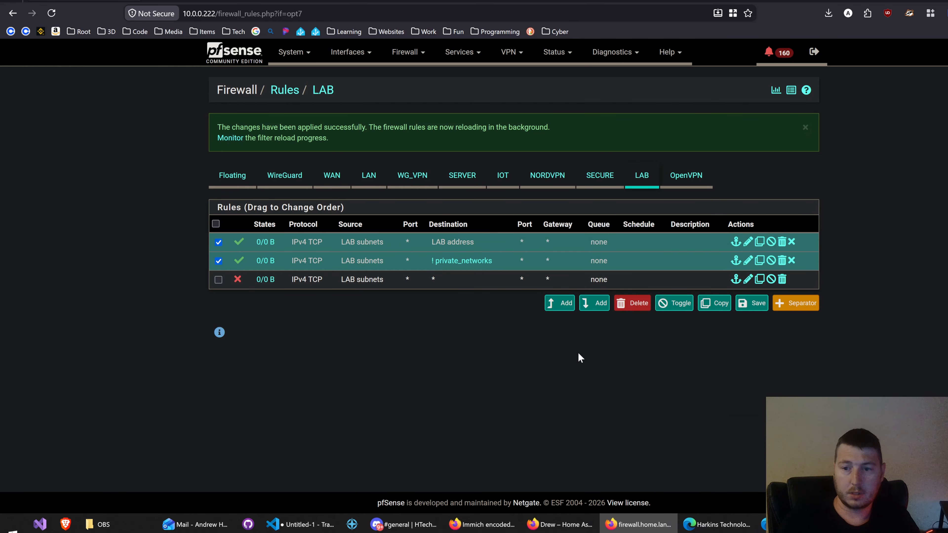
{"action": "left_click", "coordinate": [743, 303]}
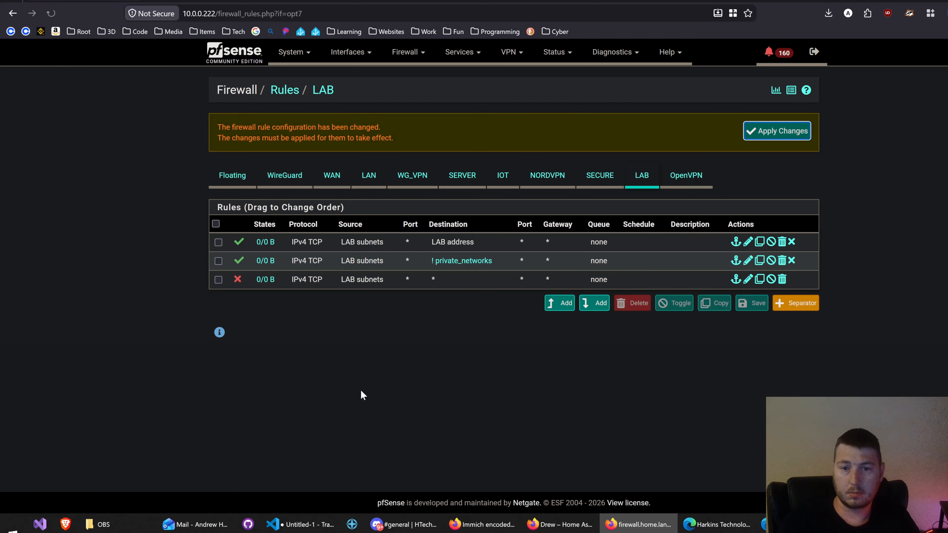
{"action": "left_click", "coordinate": [784, 136]}
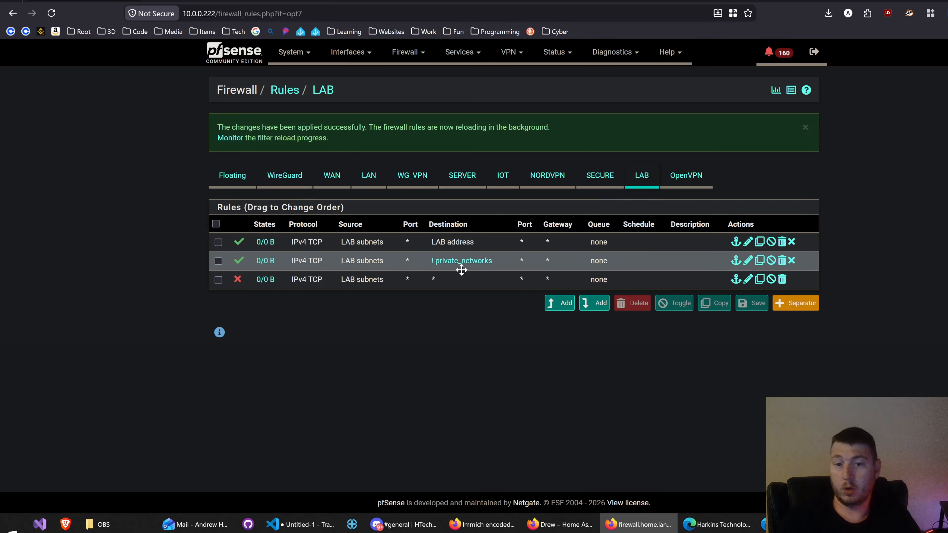
Step: Add a pass rule at the top of the LAB rules with source LAB address and destination SERVER subnets, and save it
{"action": "left_click", "coordinate": [370, 262]}
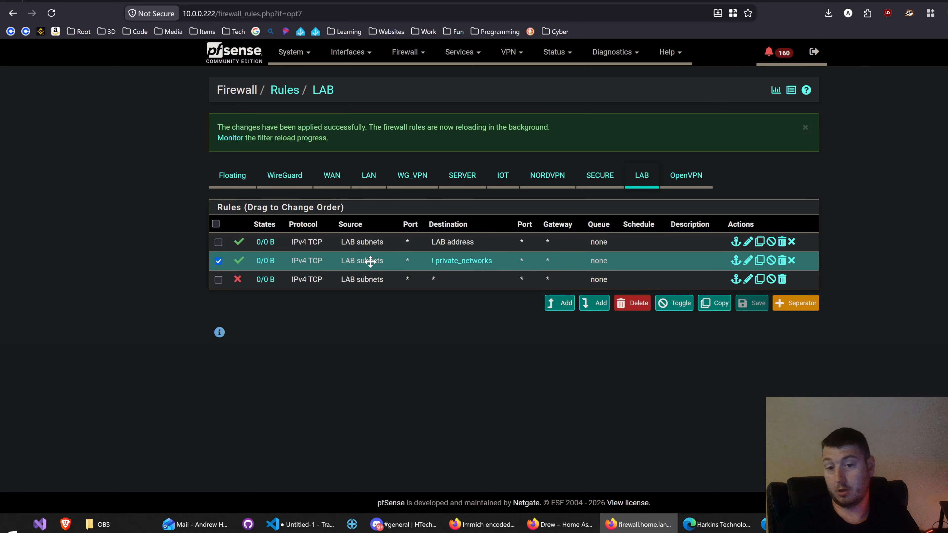
{"action": "left_click", "coordinate": [560, 305]}
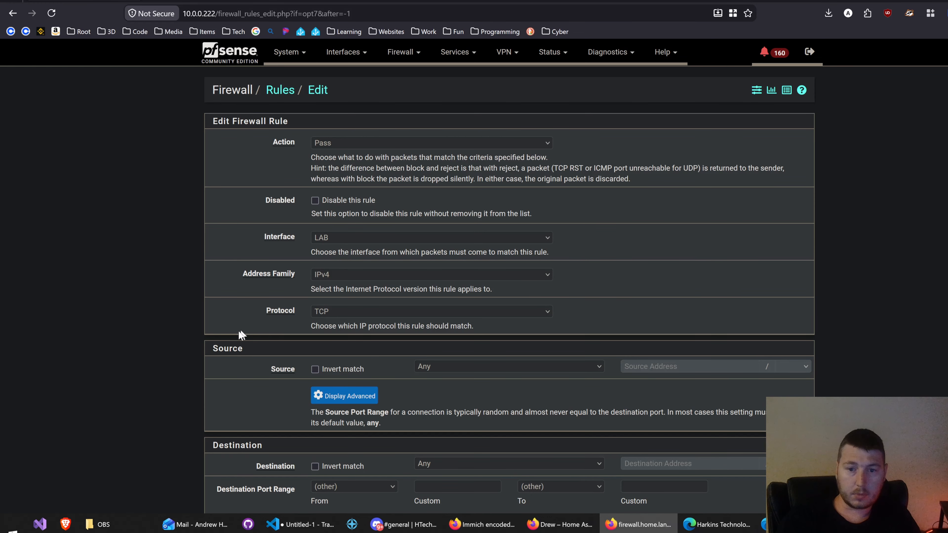
{"action": "scroll", "coordinate": [241, 335], "scroll_direction": "down", "scroll_amount": 2}
{"action": "left_click", "coordinate": [448, 306]}
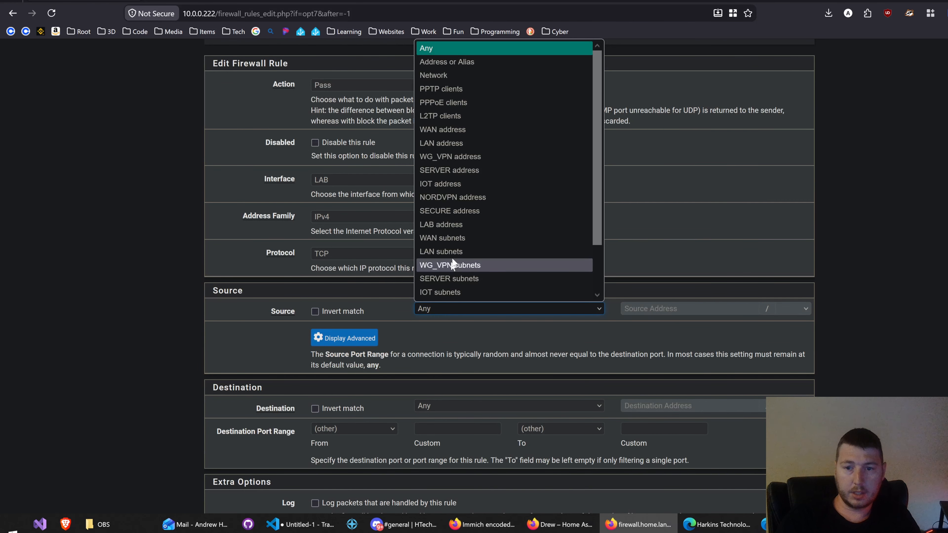
{"action": "left_click", "coordinate": [447, 225]}
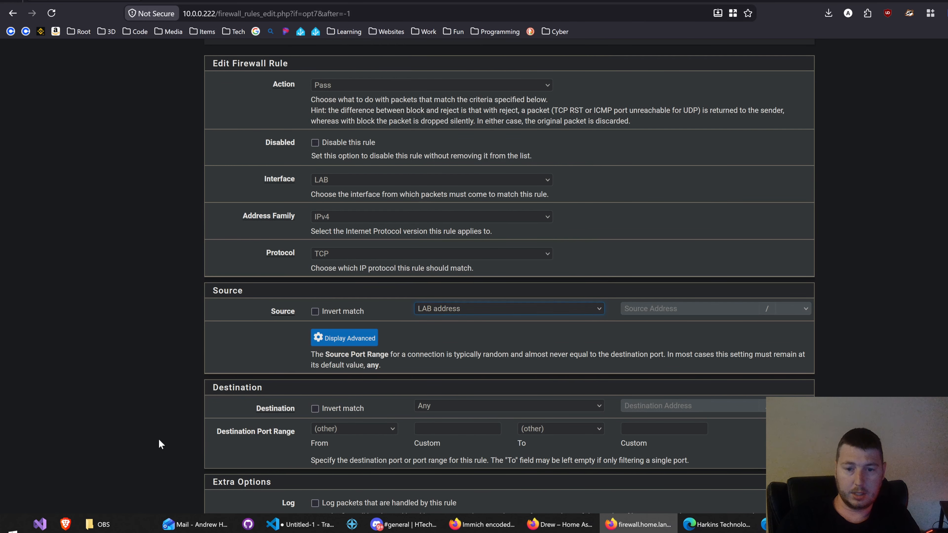
{"action": "left_click", "coordinate": [454, 408]}
{"action": "left_click", "coordinate": [481, 324]}
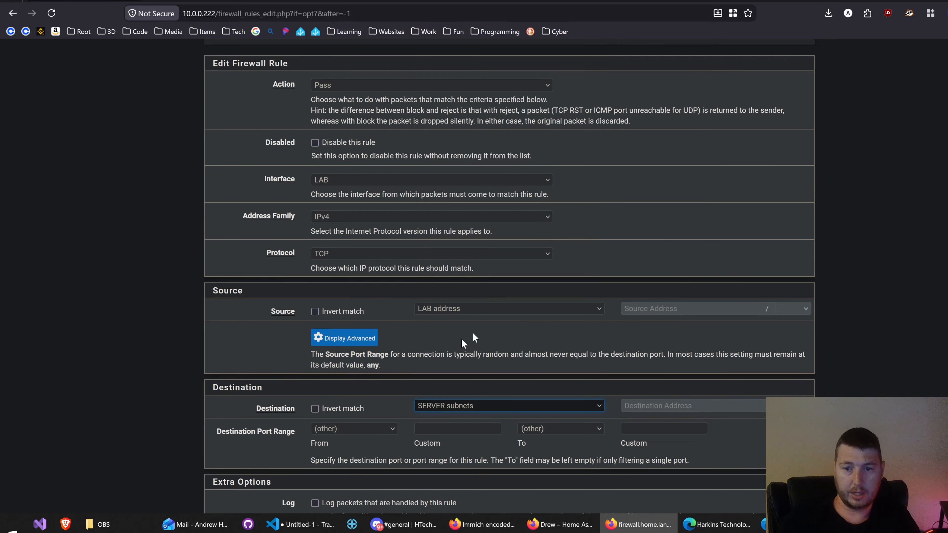
{"action": "scroll", "coordinate": [190, 408], "scroll_direction": "down", "scroll_amount": 6}
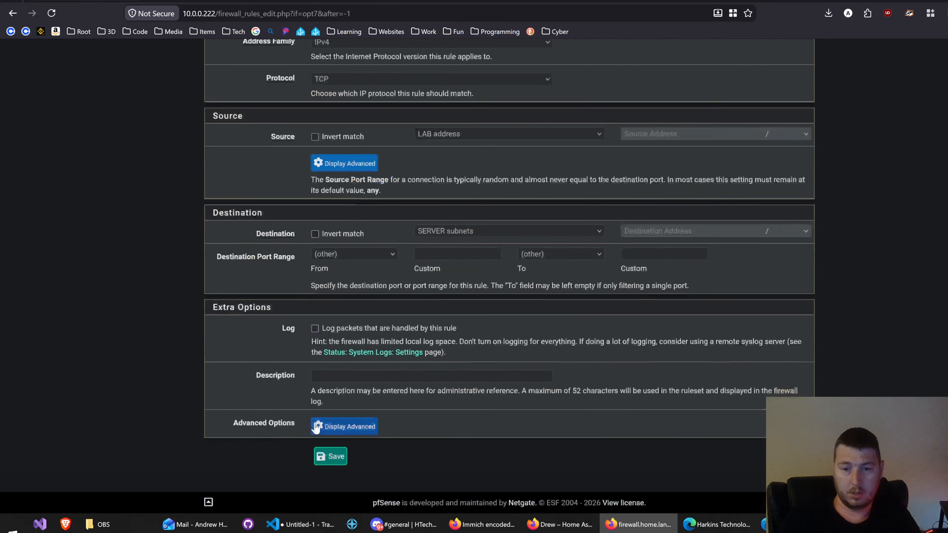
{"action": "left_click", "coordinate": [324, 456]}
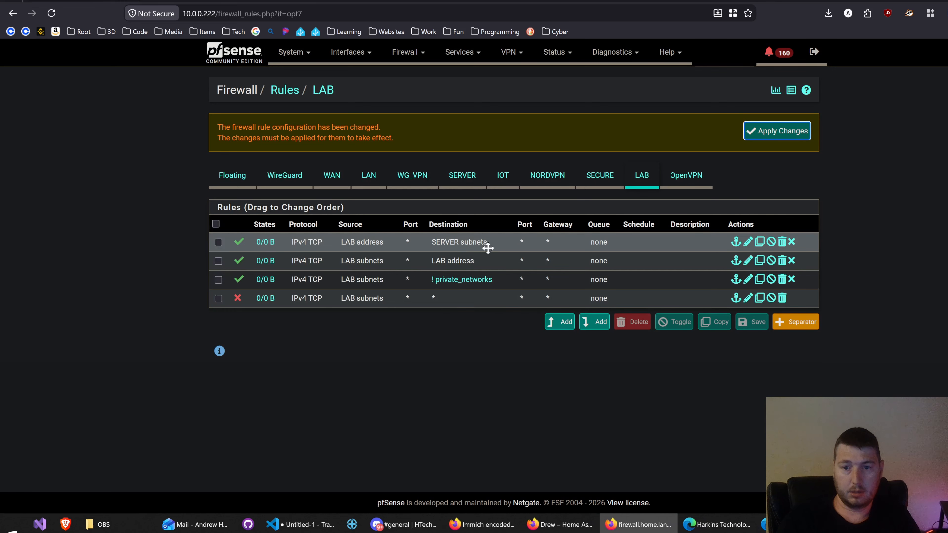
Step: Move the SERVER subnets pass rule between the LAB address and inverted private_networks rules
{"action": "left_click_drag", "start_coordinate": [484, 248], "coordinate": [486, 270]}
{"action": "mouse_move", "coordinate": [463, 283]}
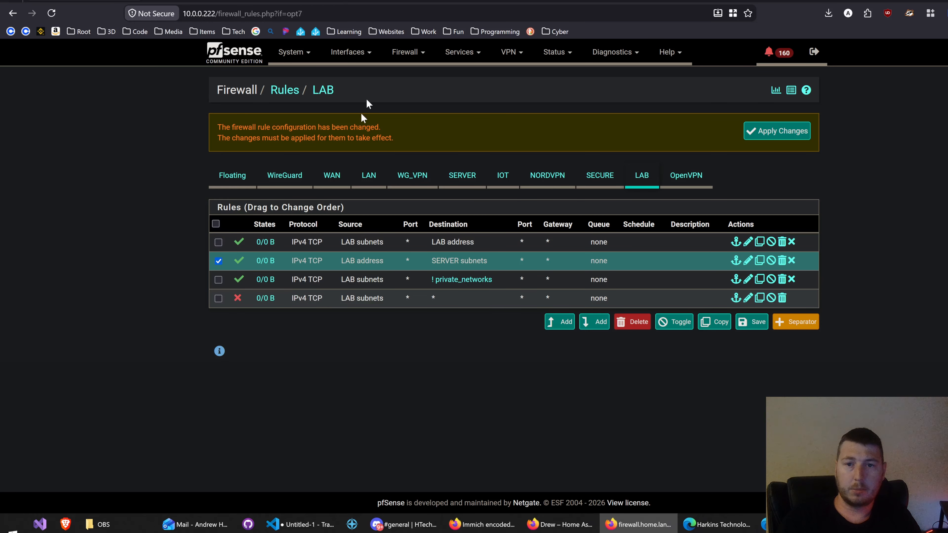
Step: Open the firewall IP aliases, leaving the rules page without saving the order, and examine the private_networks alias's name and network values
{"action": "left_click", "coordinate": [349, 52]}
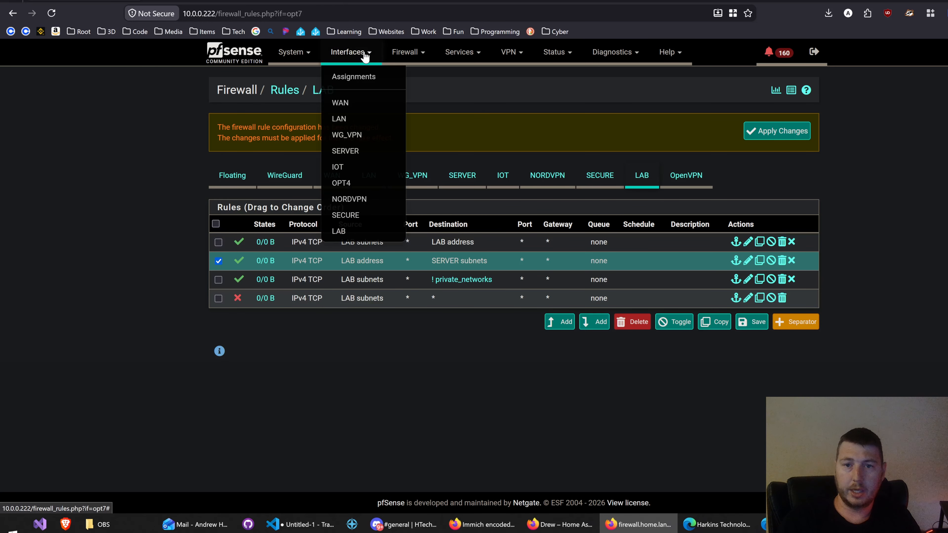
{"action": "left_click", "coordinate": [406, 52]}
{"action": "left_click", "coordinate": [409, 76]}
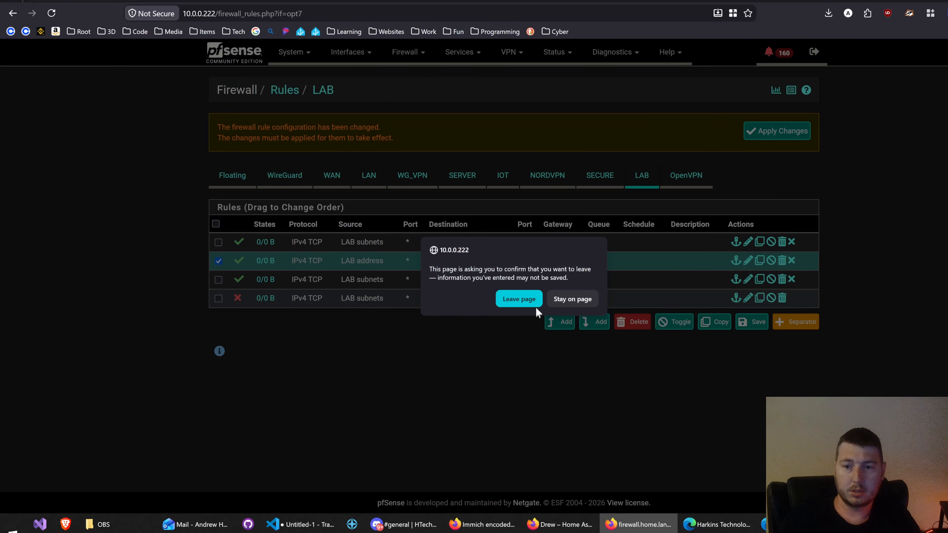
{"action": "left_click", "coordinate": [519, 301]}
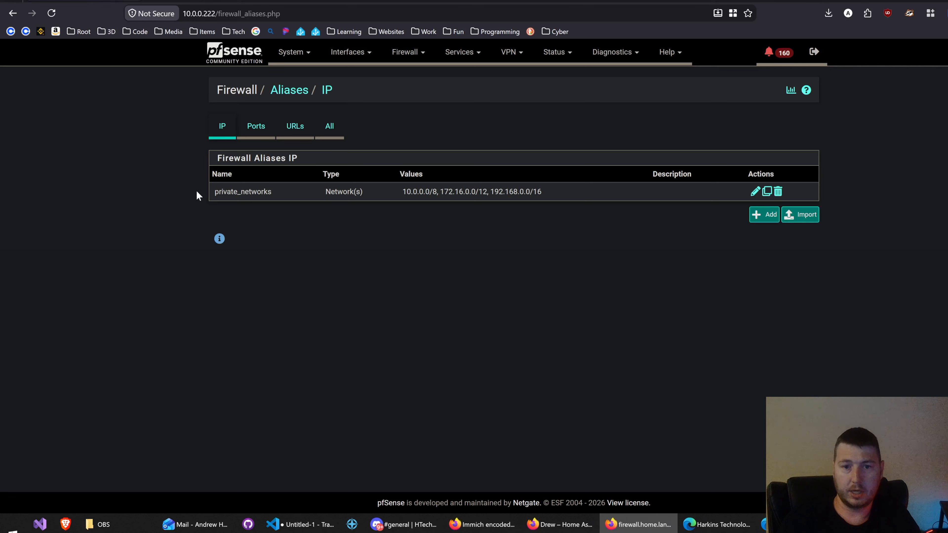
{"action": "left_click_drag", "start_coordinate": [197, 190], "coordinate": [275, 191]}
{"action": "left_click_drag", "start_coordinate": [565, 191], "coordinate": [401, 192]}
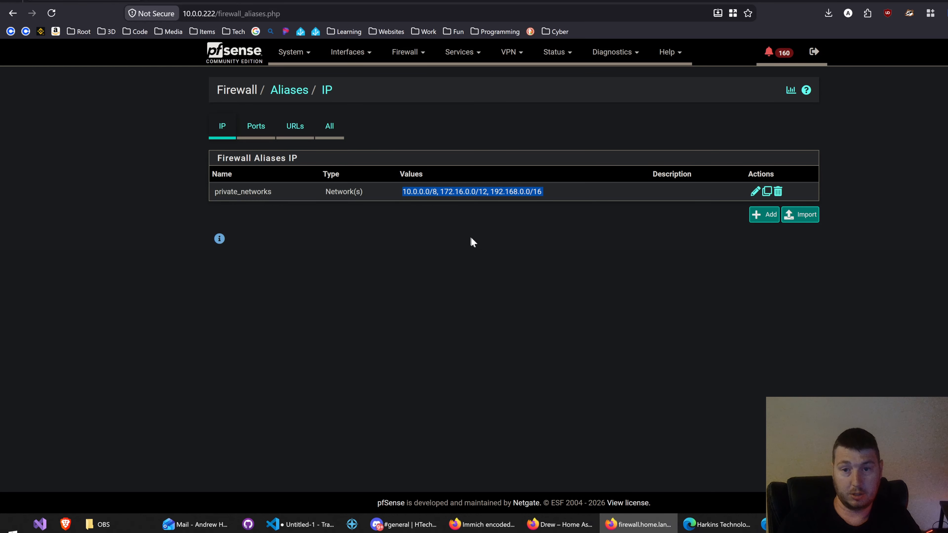
{"action": "left_click", "coordinate": [470, 269]}
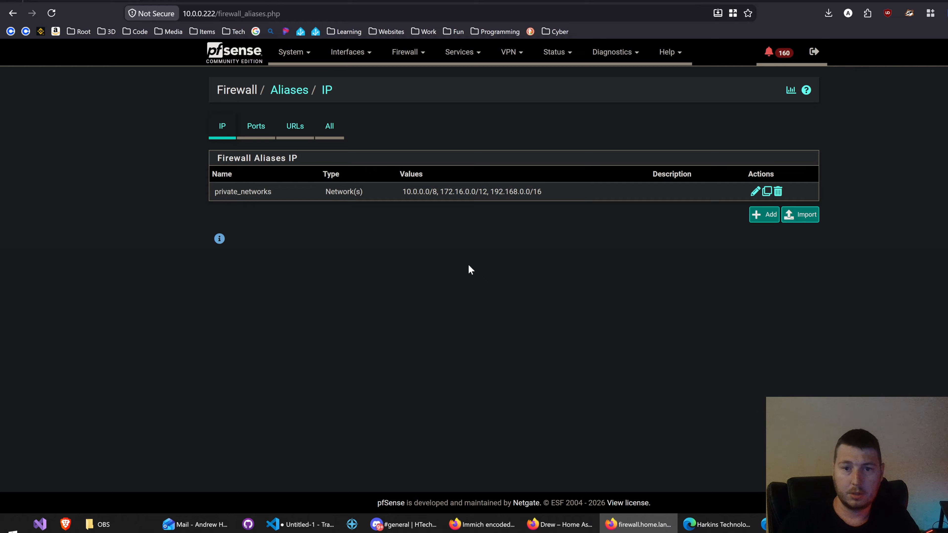